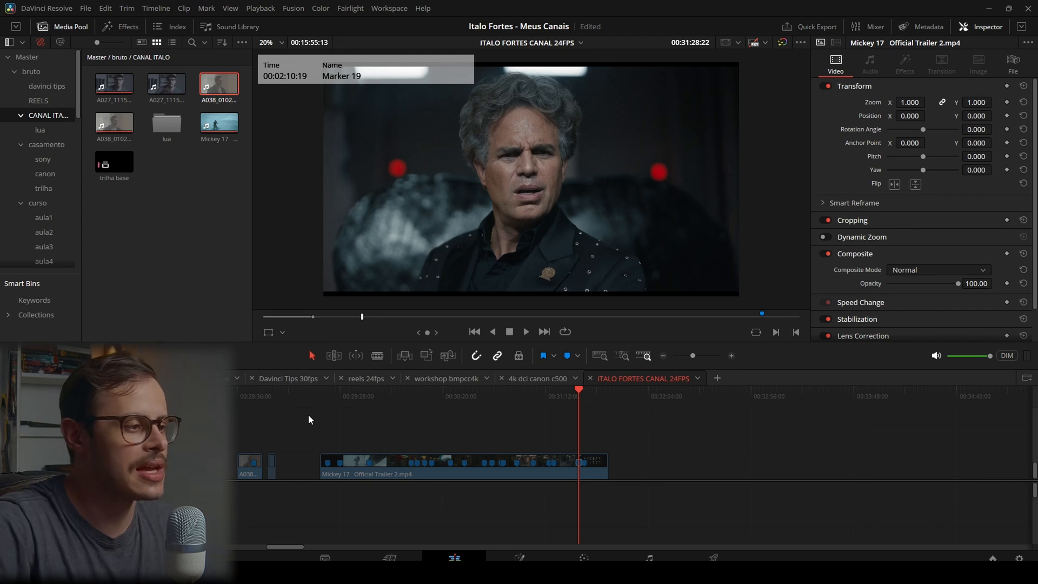
Park the playhead on Marker 1 of the A038_01020528_C007.braw clip, select that clip and switch to the Color page
{"action": "left_click", "coordinate": [268, 397]}
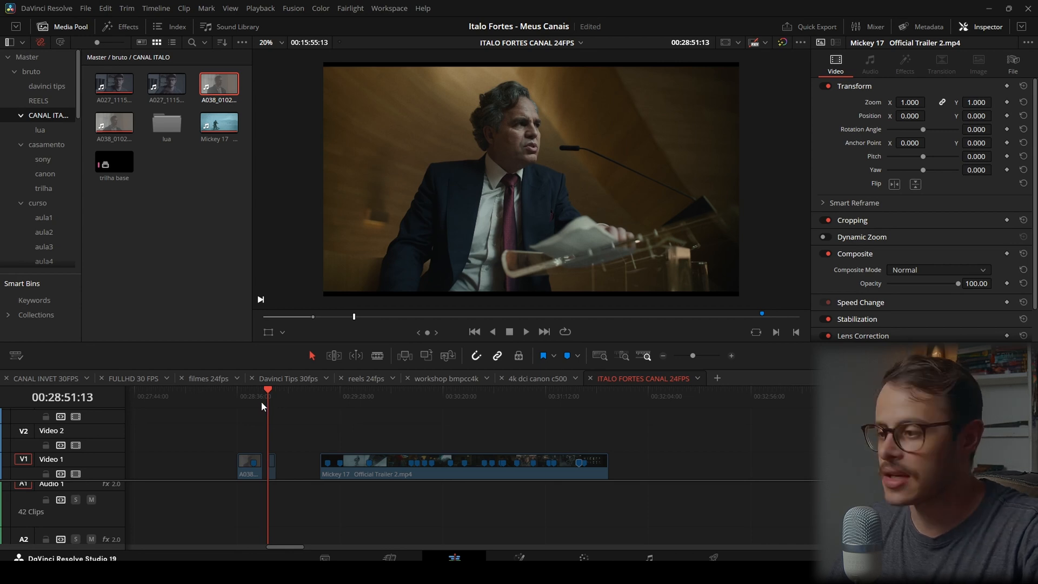
{"action": "left_click_drag", "start_coordinate": [261, 401], "coordinate": [252, 401]}
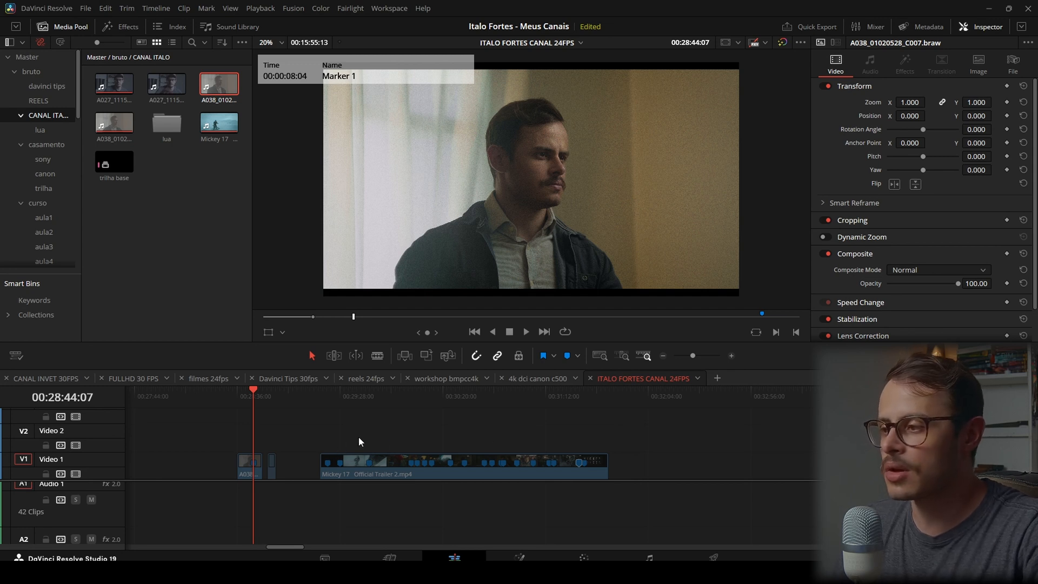
{"action": "scroll", "coordinate": [640, 449], "scroll_direction": "up", "scroll_amount": 5}
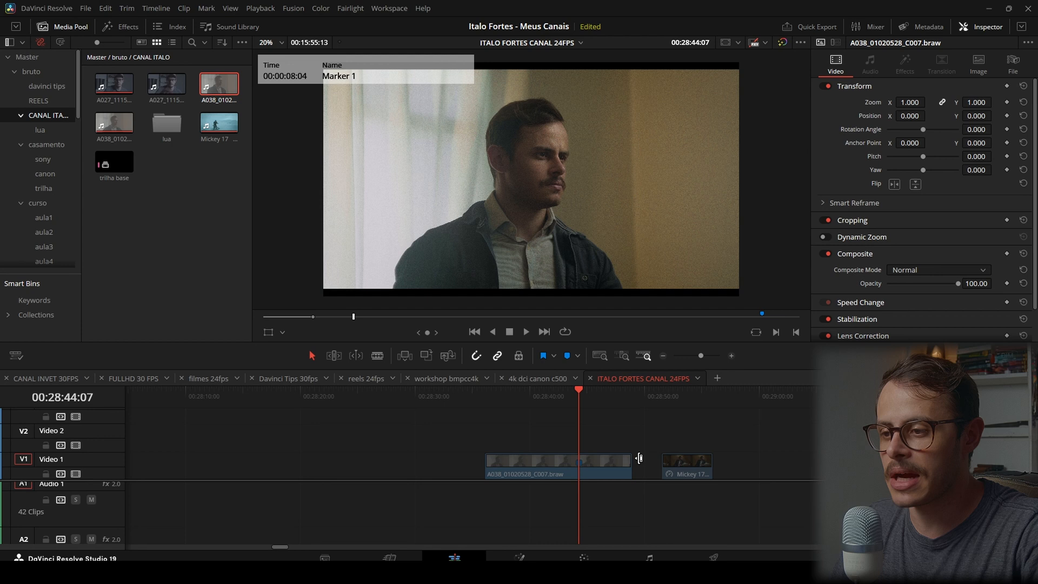
{"action": "left_click", "coordinate": [599, 473]}
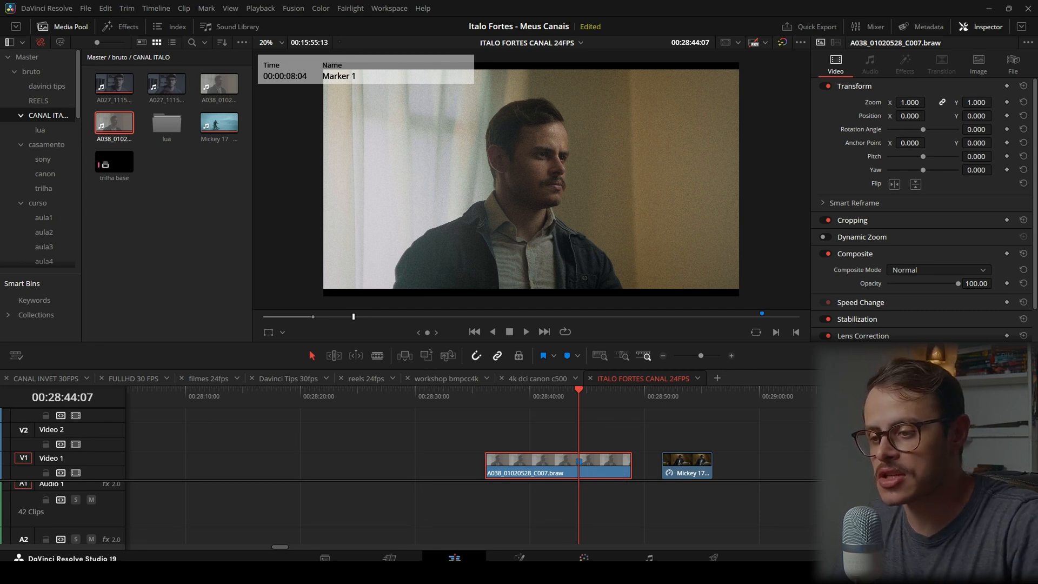
{"action": "left_click", "coordinate": [587, 554]}
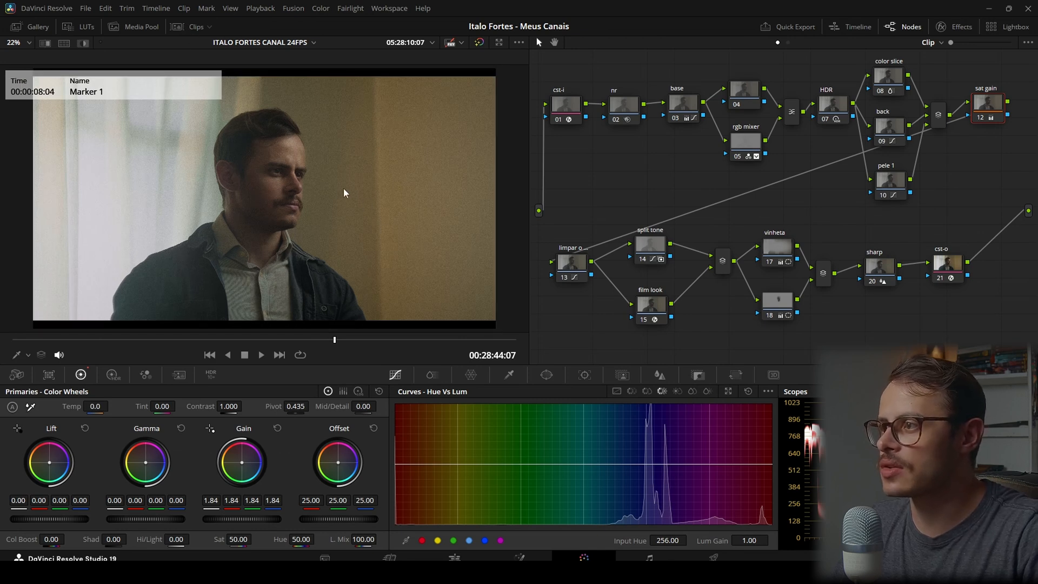
Scrub through the A038 clip and show it beside the Mickey 17 trailer shot in a Selected Clips split screen
{"action": "mouse_move", "coordinate": [337, 342]}
{"action": "left_mouse_down"}
{"action": "mouse_move", "coordinate": [224, 346]}
{"action": "mouse_move", "coordinate": [259, 342]}
{"action": "left_mouse_up"}
{"action": "left_click_drag", "start_coordinate": [355, 345], "coordinate": [251, 346]}
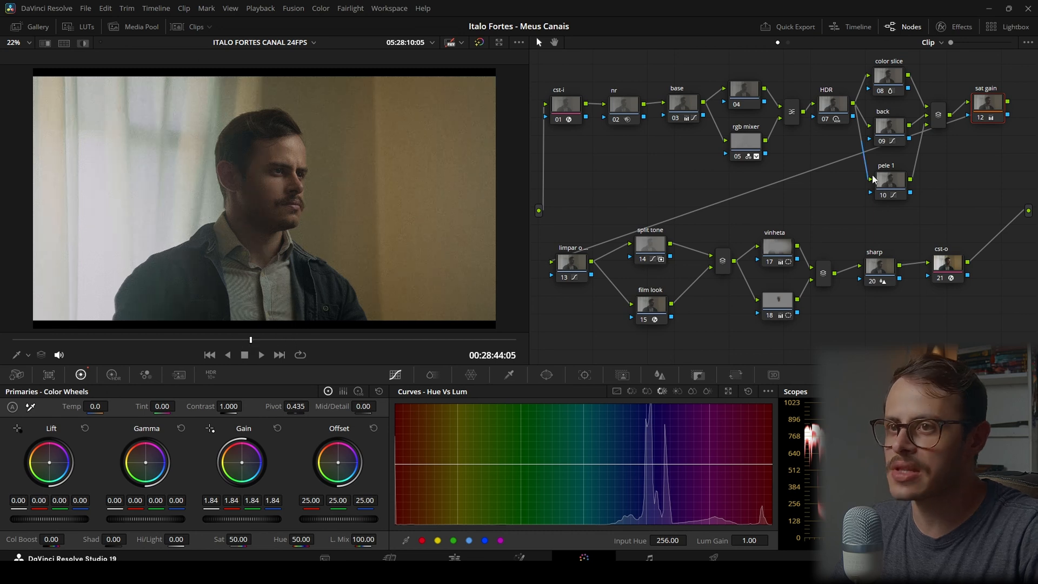
{"action": "left_click", "coordinate": [183, 28]}
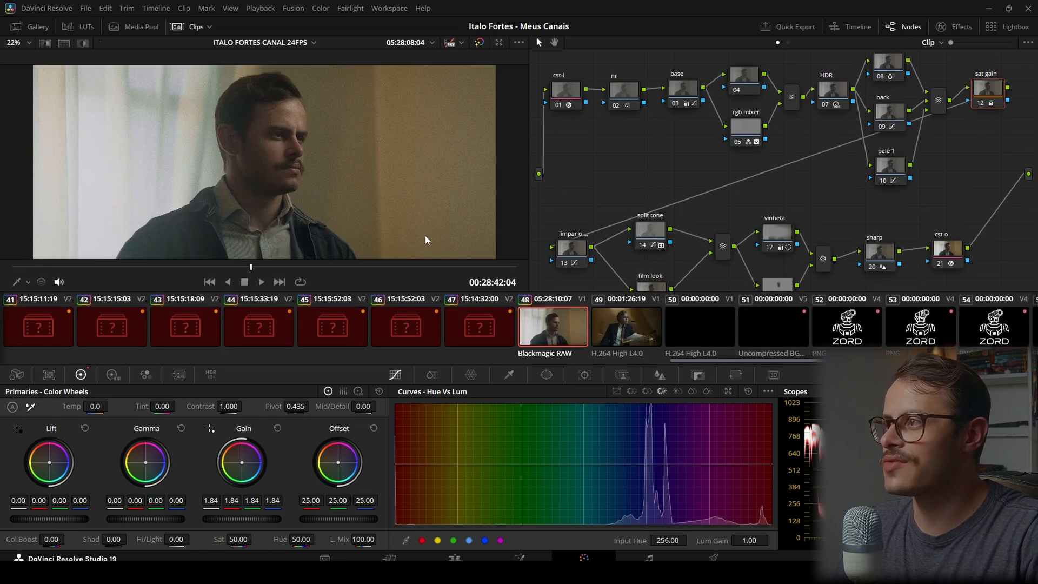
{"action": "left_click", "coordinate": [69, 45]}
{"action": "left_click", "coordinate": [183, 27]}
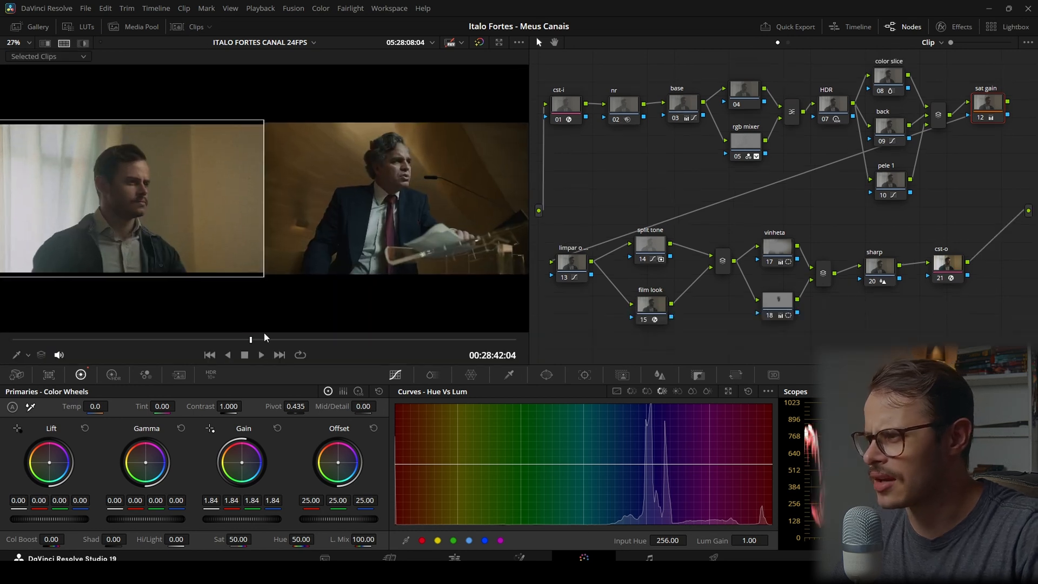
Play the A038 clip briefly and park the playhead one frame after Marker 1, at 00:28:44:08
{"action": "left_click", "coordinate": [262, 354]}
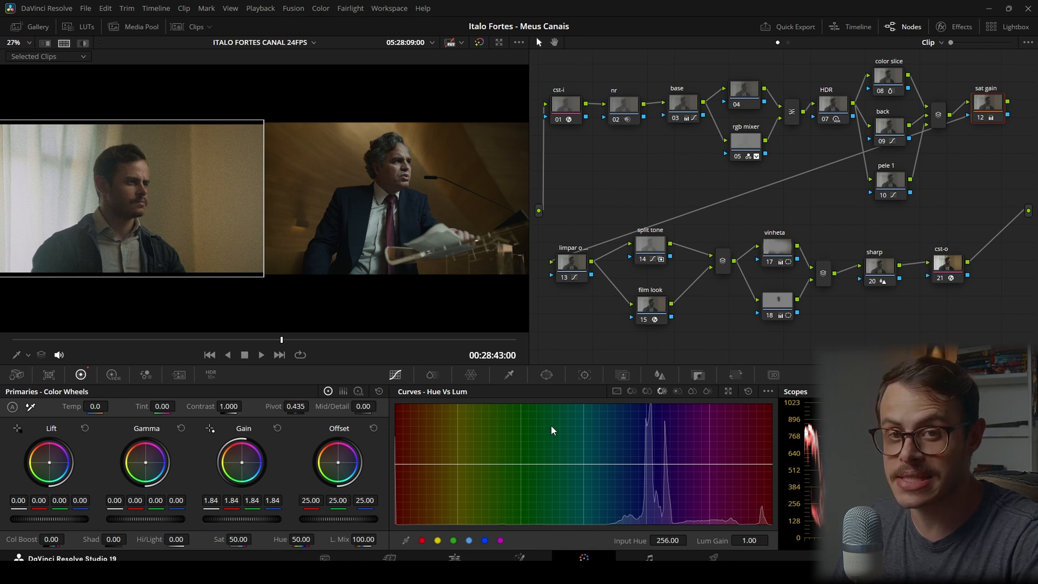
{"action": "key", "text": "shift+Down"}
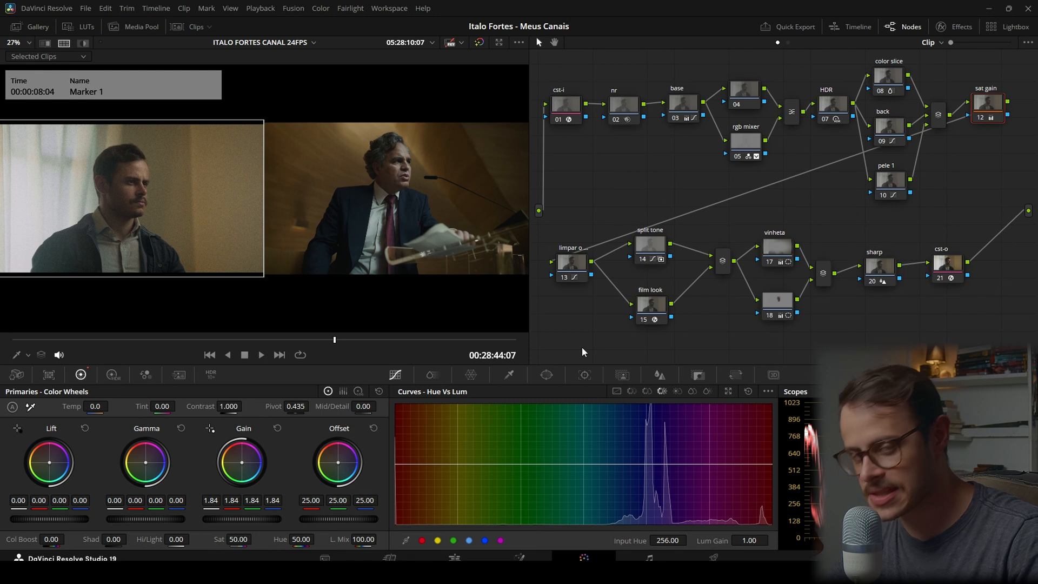
{"action": "key", "text": "Right"}
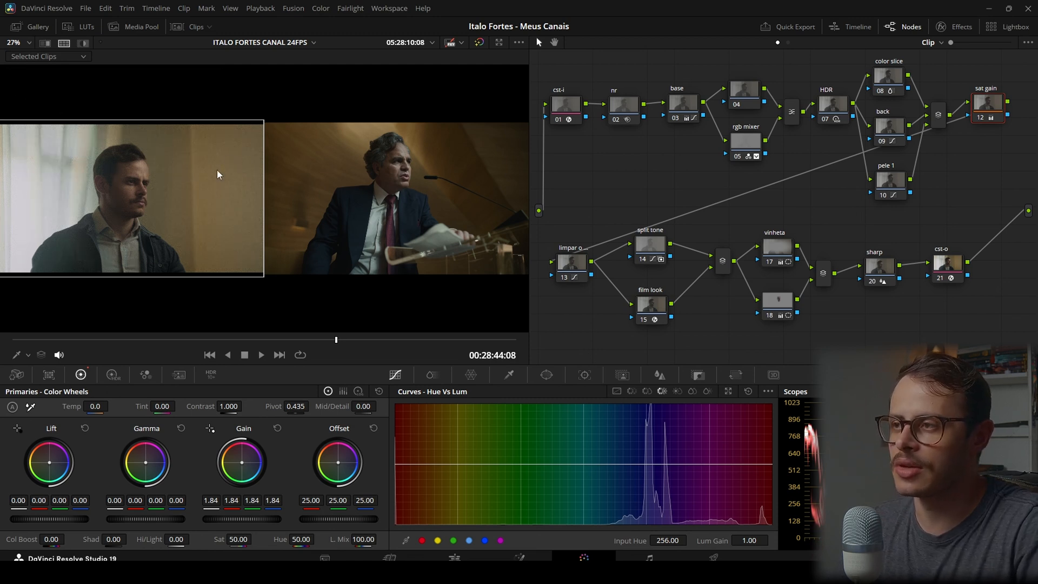
Disable all nodes of the A038 clip's grade and select the cst-i node
{"action": "left_click_drag", "start_coordinate": [565, 80], "coordinate": [1007, 315]}
{"action": "key", "text": "ctrl+d"}
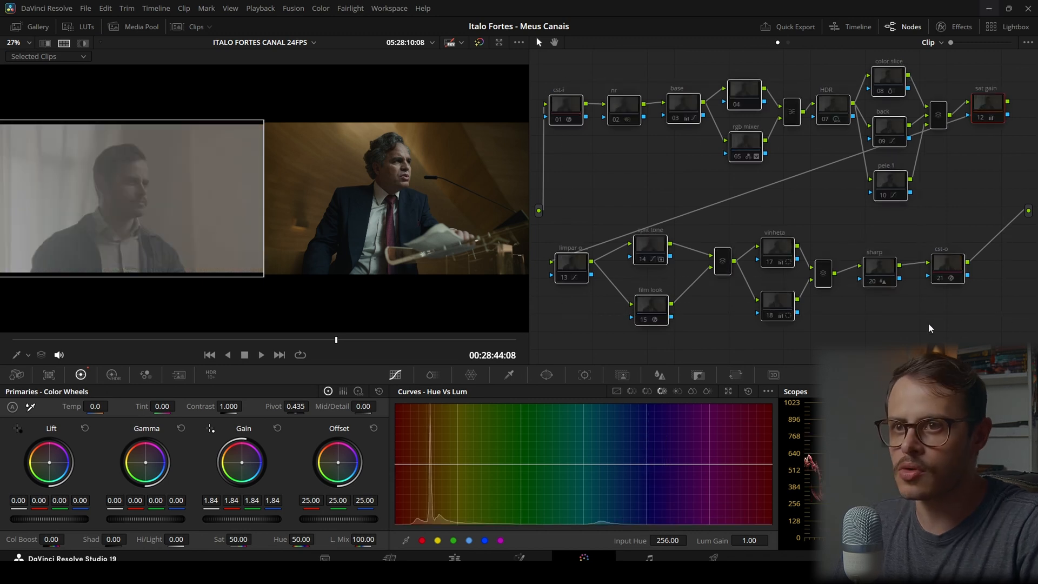
{"action": "left_click", "coordinate": [929, 328]}
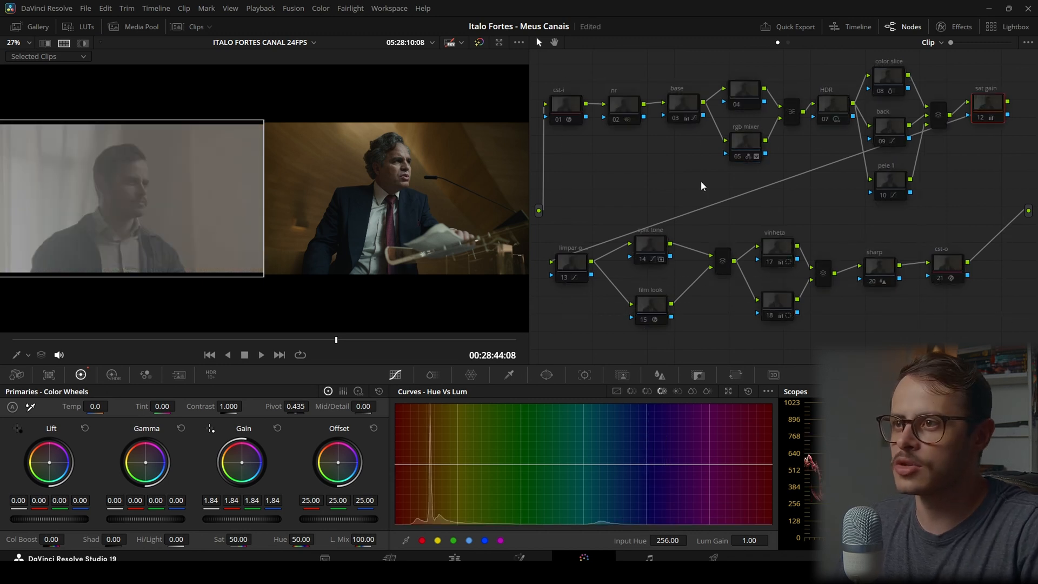
{"action": "left_click", "coordinate": [569, 113]}
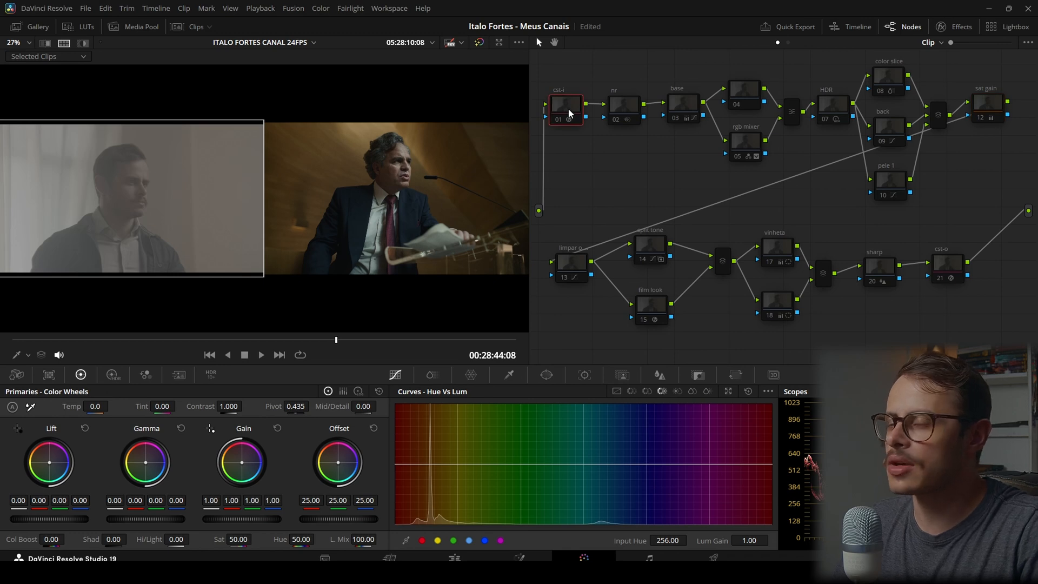
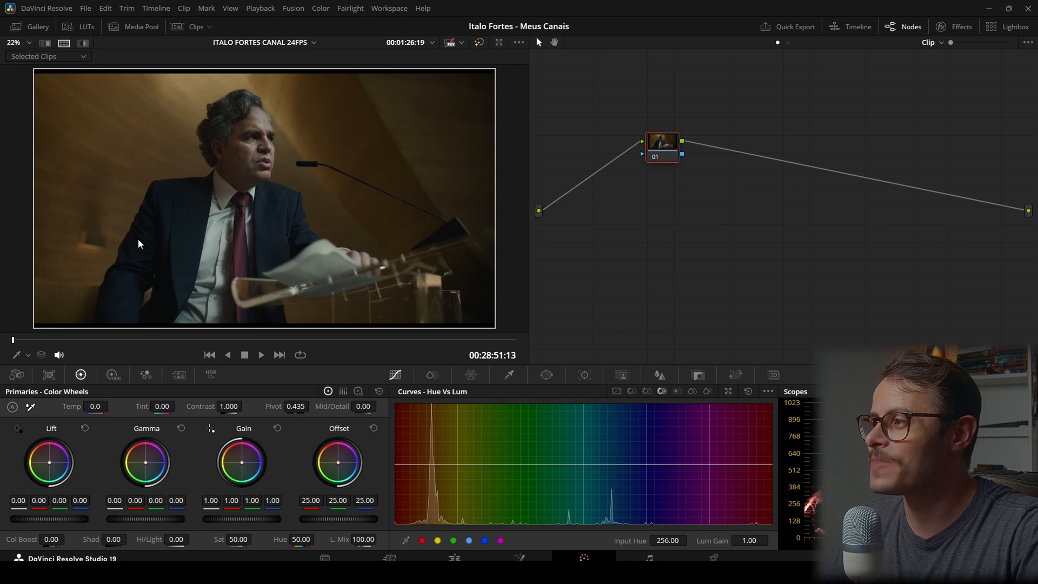
Switch from the trailer shot back to Blackmagic RAW clip 48 and park the playhead at 00:28:44:08
{"action": "left_click", "coordinate": [184, 28]}
{"action": "left_click", "coordinate": [526, 326]}
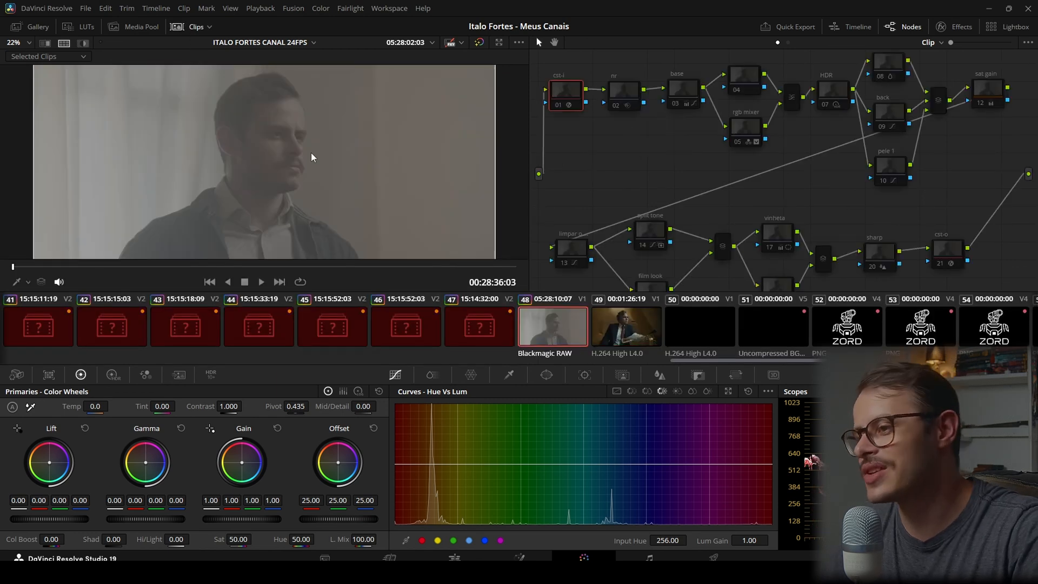
{"action": "left_click", "coordinate": [194, 29]}
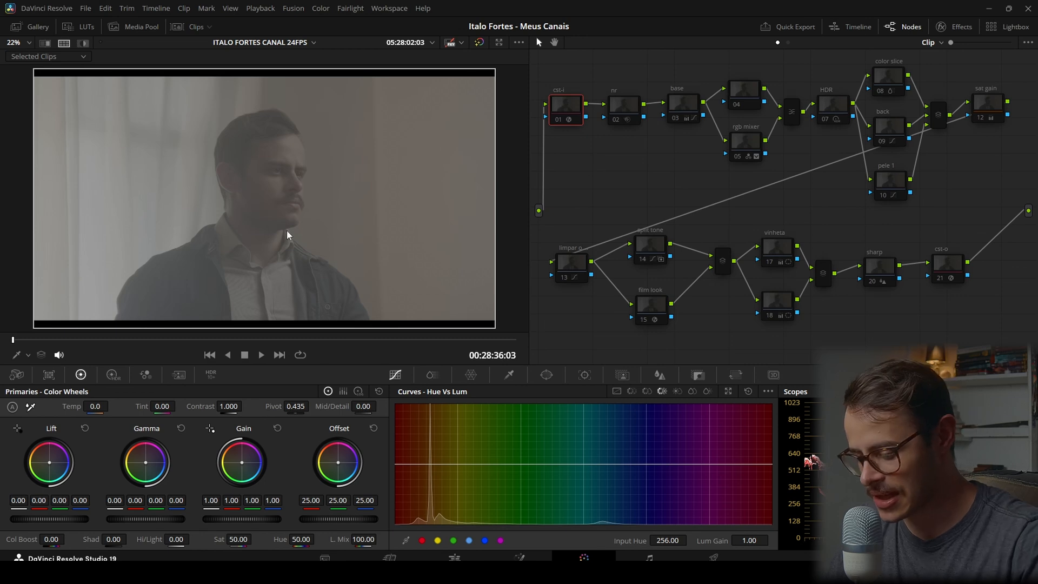
{"action": "key", "text": "shift+Down"}
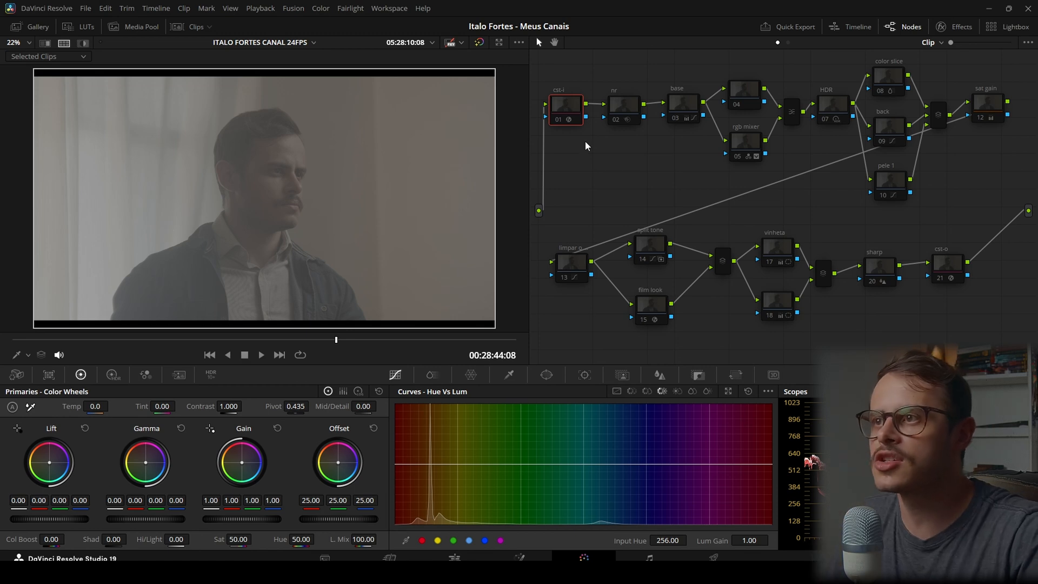
Enable the cst-i and cst-o nodes and review their Color Space Transform settings
{"action": "left_click", "coordinate": [554, 120]}
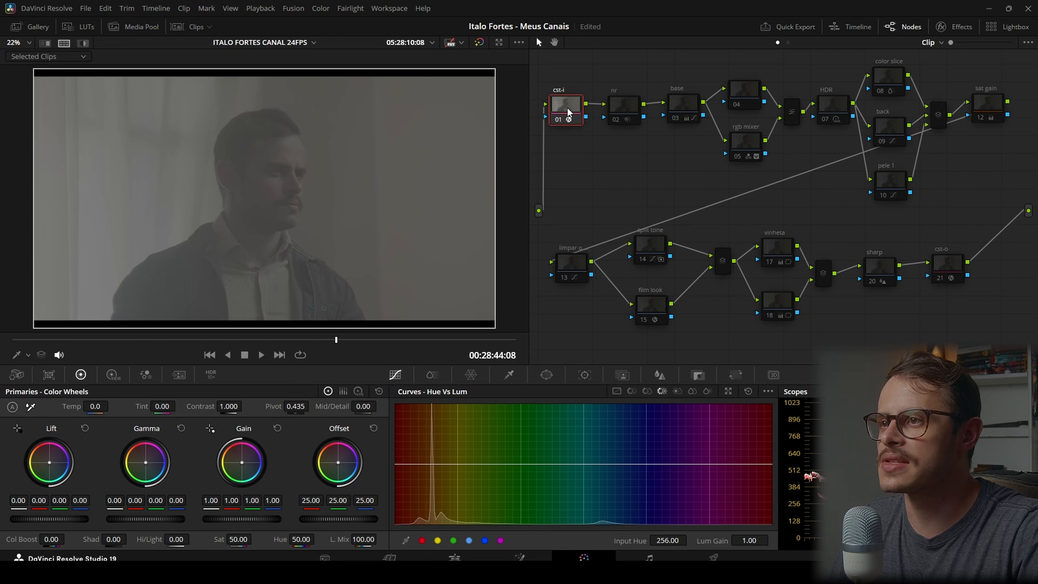
{"action": "left_click", "coordinate": [946, 27]}
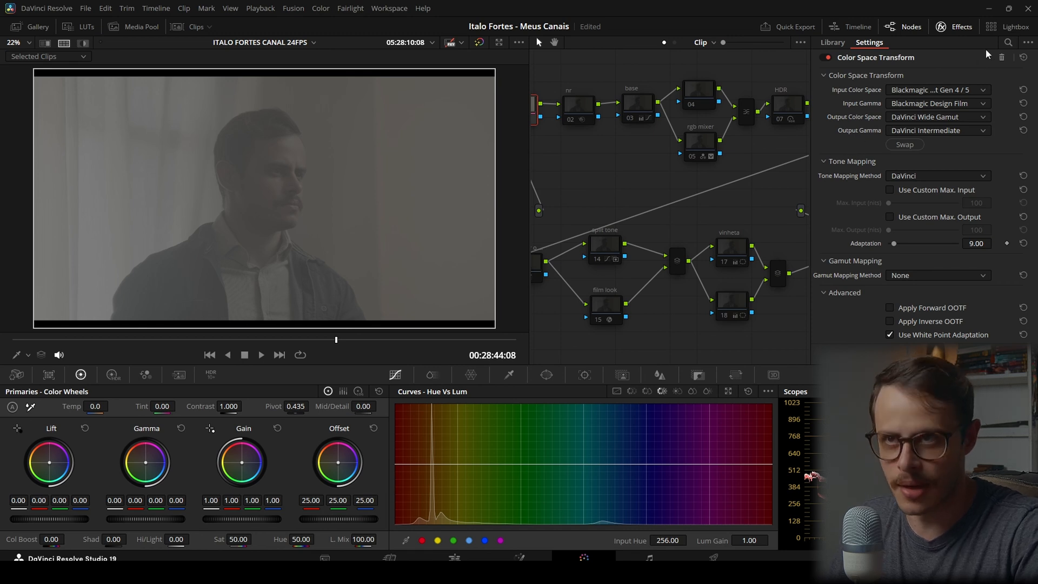
{"action": "left_click", "coordinate": [955, 26]}
{"action": "left_click", "coordinate": [945, 273]}
{"action": "left_click", "coordinate": [945, 273]}
{"action": "left_click", "coordinate": [954, 26]}
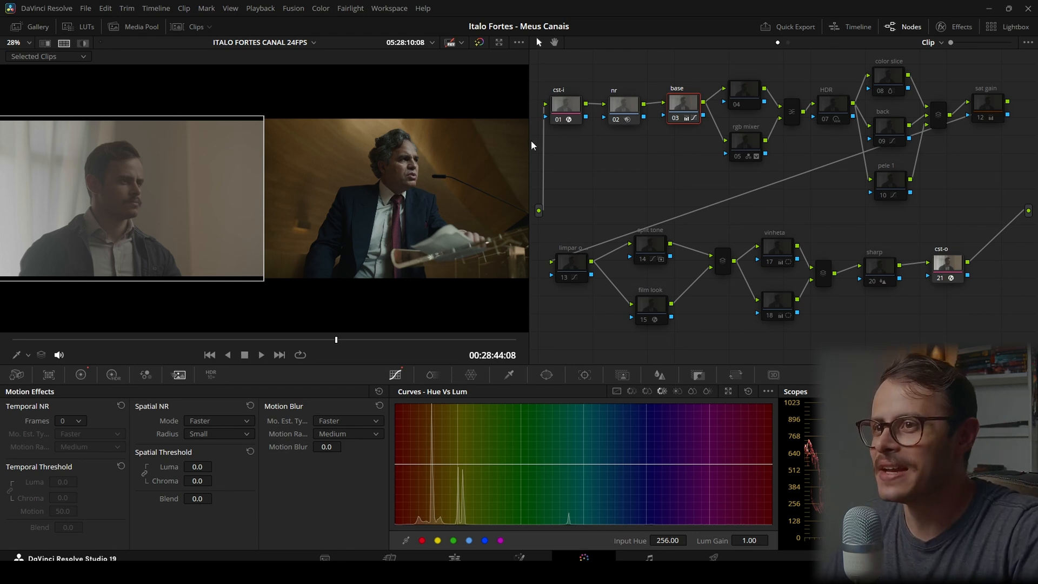
Show the base node's color wheels and custom curves, isolate the luma curve and turn on Editable Splines
{"action": "left_click", "coordinate": [617, 391]}
{"action": "left_click", "coordinate": [80, 375]}
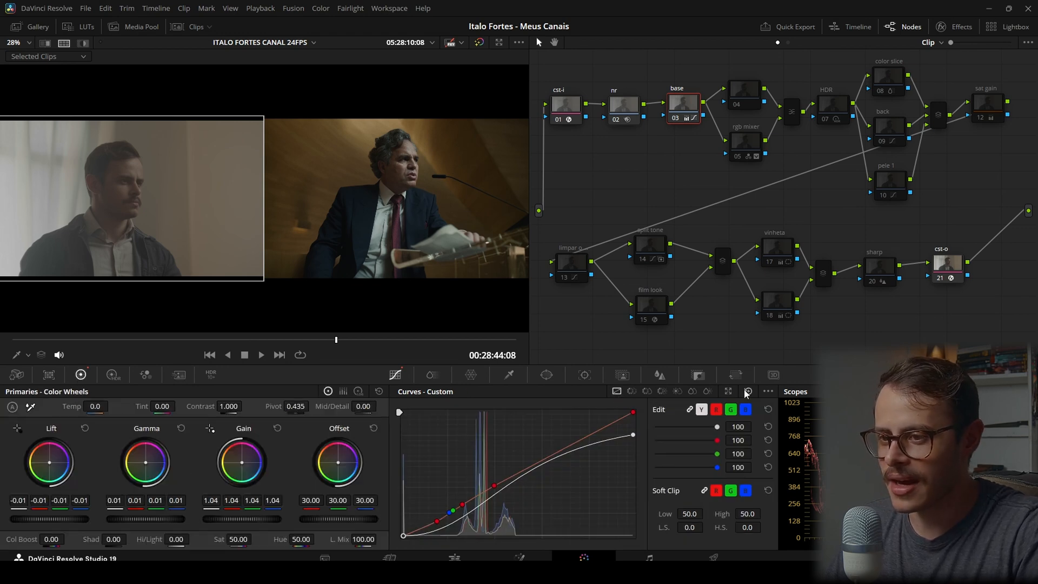
{"action": "left_click", "coordinate": [690, 409]}
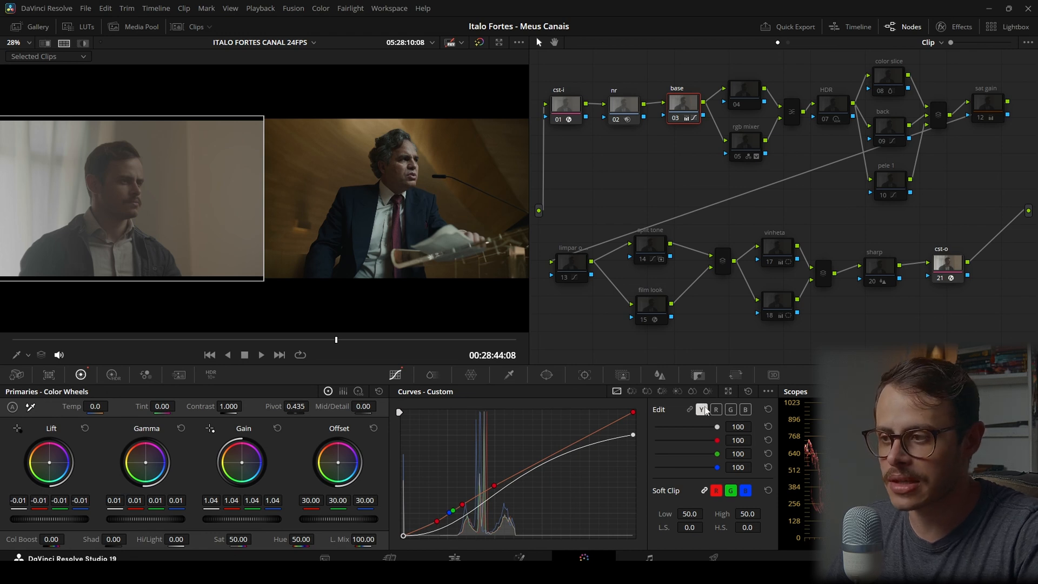
{"action": "left_click", "coordinate": [769, 392]}
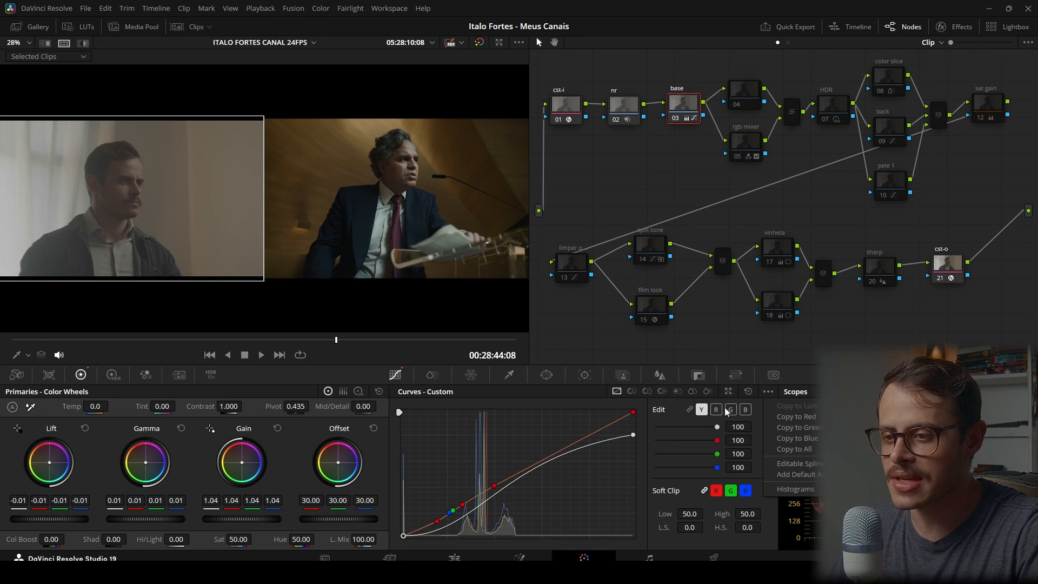
{"action": "left_click", "coordinate": [796, 462]}
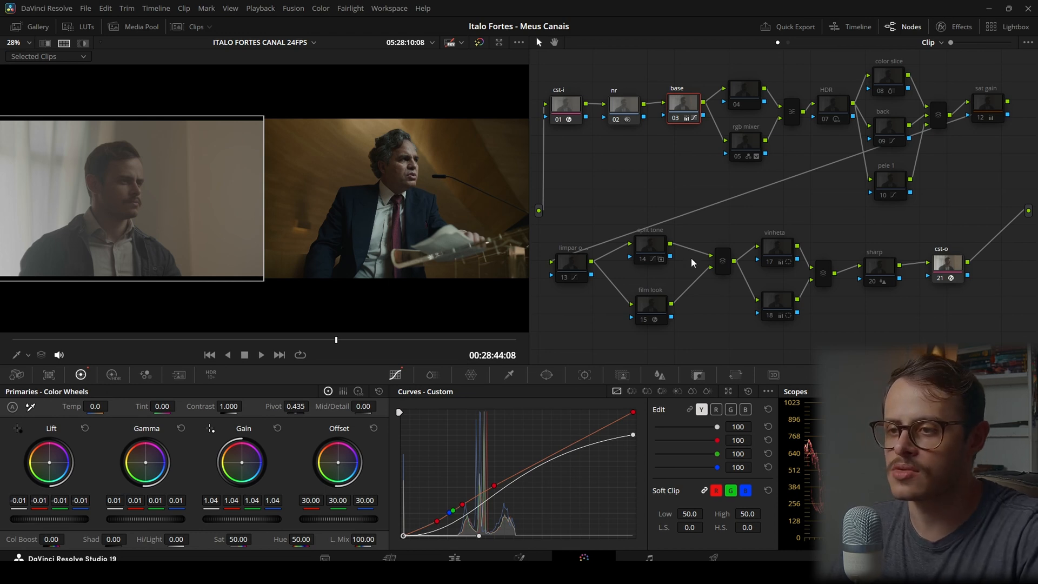
Enable node 04, the rgb mixer node and the mixer joining them, and check the shot in full screen
{"action": "scroll", "coordinate": [269, 270], "scroll_direction": "down", "scroll_amount": 1}
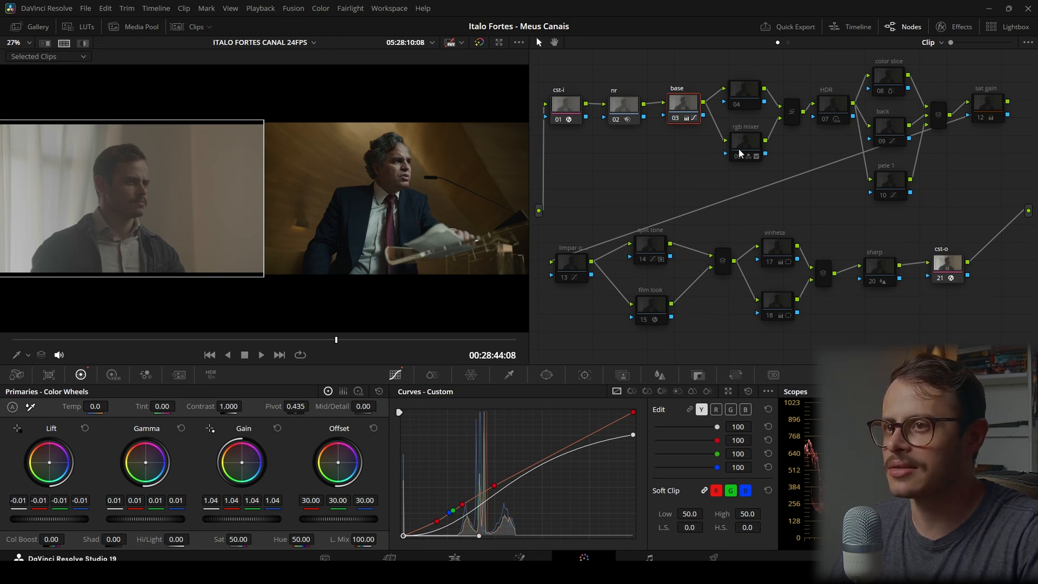
{"action": "left_click_drag", "start_coordinate": [754, 83], "coordinate": [792, 161]}
{"action": "left_click", "coordinate": [747, 99]}
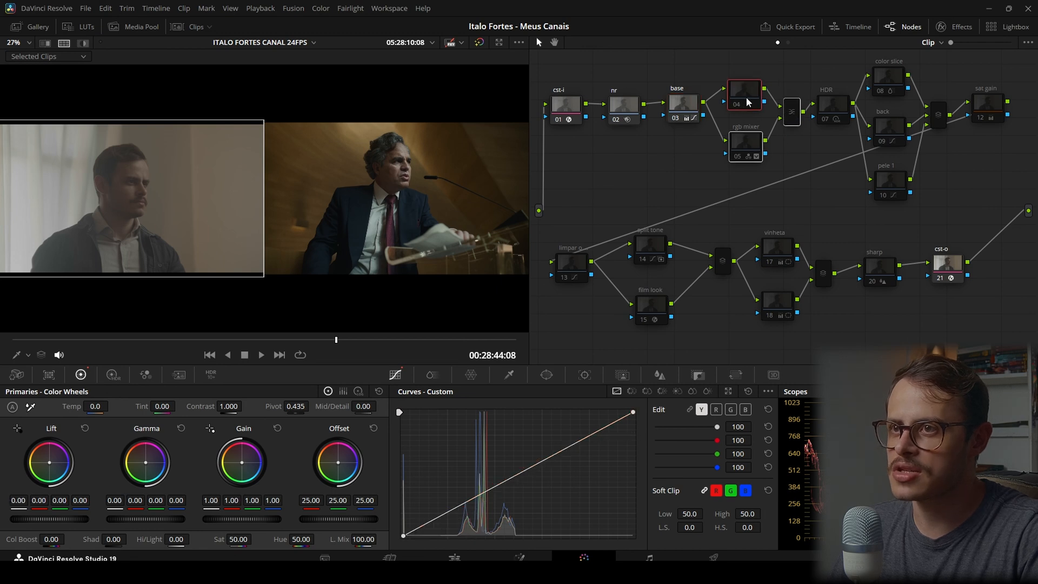
{"action": "left_click_drag", "start_coordinate": [747, 66], "coordinate": [791, 155]}
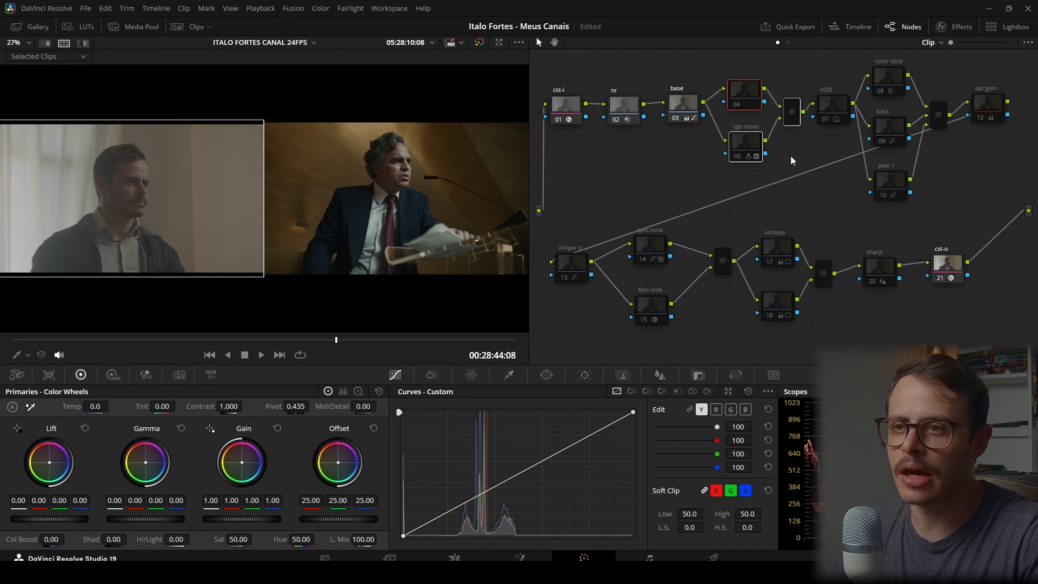
{"action": "key", "text": "ctrl+f"}
{"action": "key", "text": "Escape"}
Add the Mickey 17 trailer shot, clip 49, to the clip selection so both shots share the split screen
{"action": "key", "text": "ctrl+alt+w"}
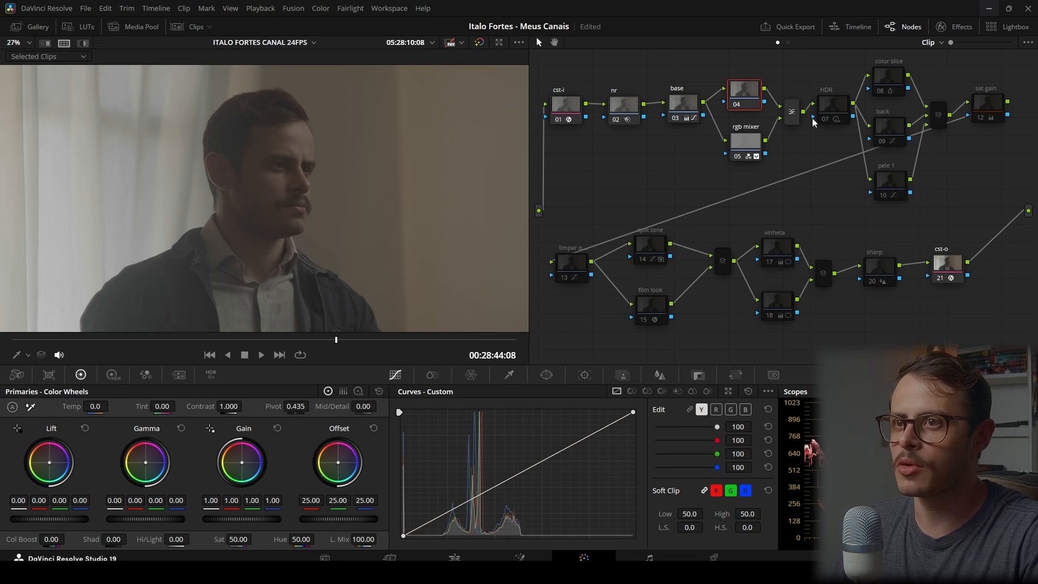
{"action": "left_click", "coordinate": [198, 33]}
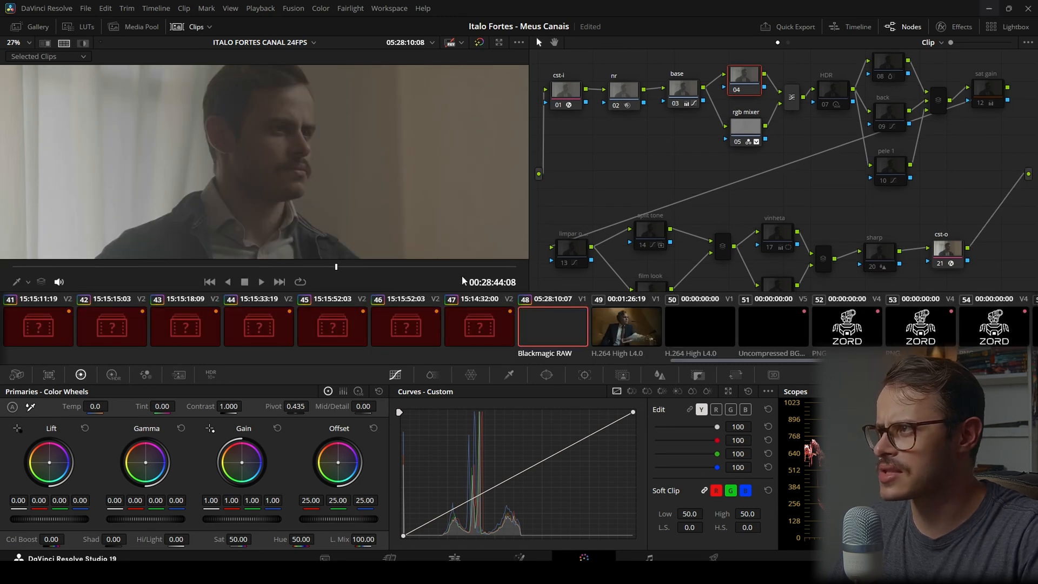
{"action": "left_click", "coordinate": [611, 329], "text": "ctrl"}
{"action": "left_click", "coordinate": [195, 33]}
Select node 04, the rgb mixer and their mixer, view the A038 clip on its own, and restore the split screen
{"action": "left_click_drag", "start_coordinate": [741, 66], "coordinate": [795, 154]}
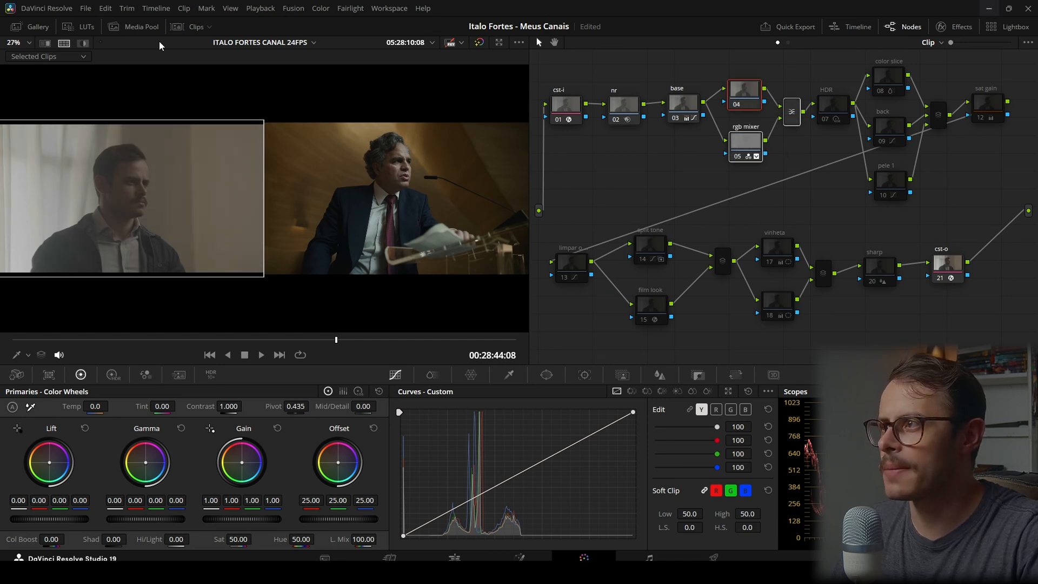
{"action": "left_click", "coordinate": [81, 44]}
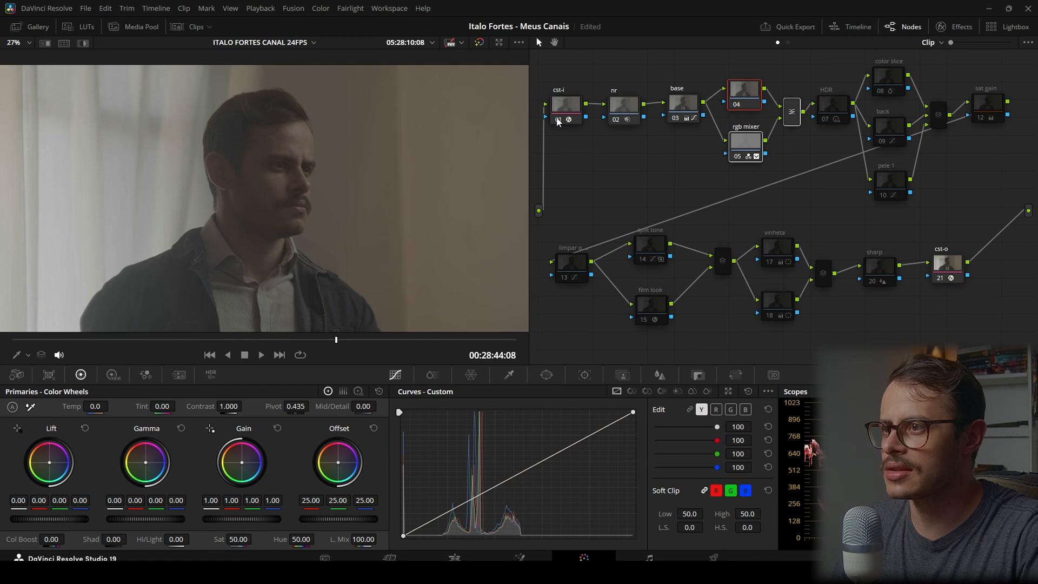
{"action": "key", "text": "p"}
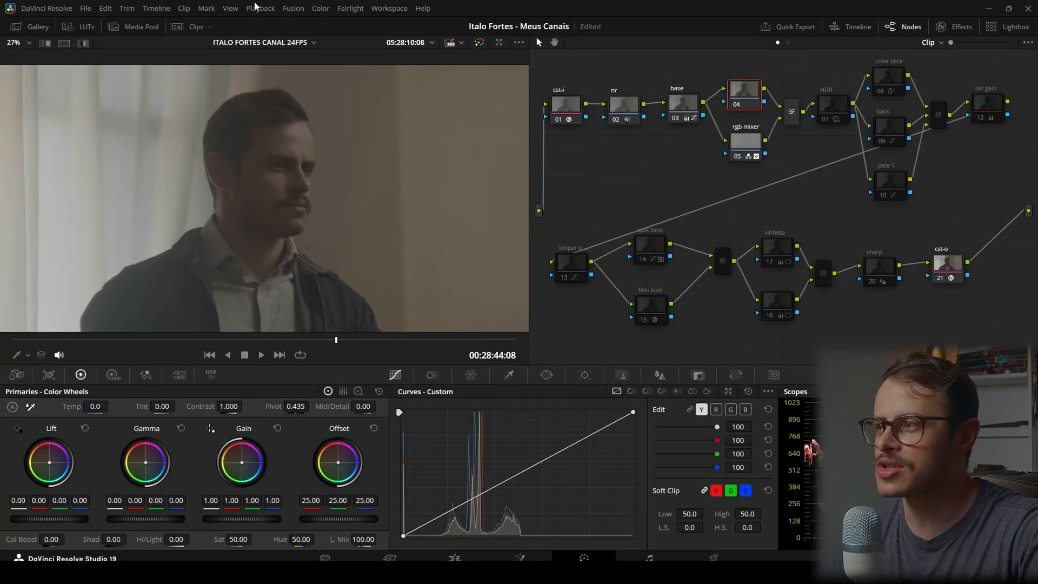
{"action": "left_click", "coordinate": [195, 27]}
{"action": "left_click", "coordinate": [189, 30]}
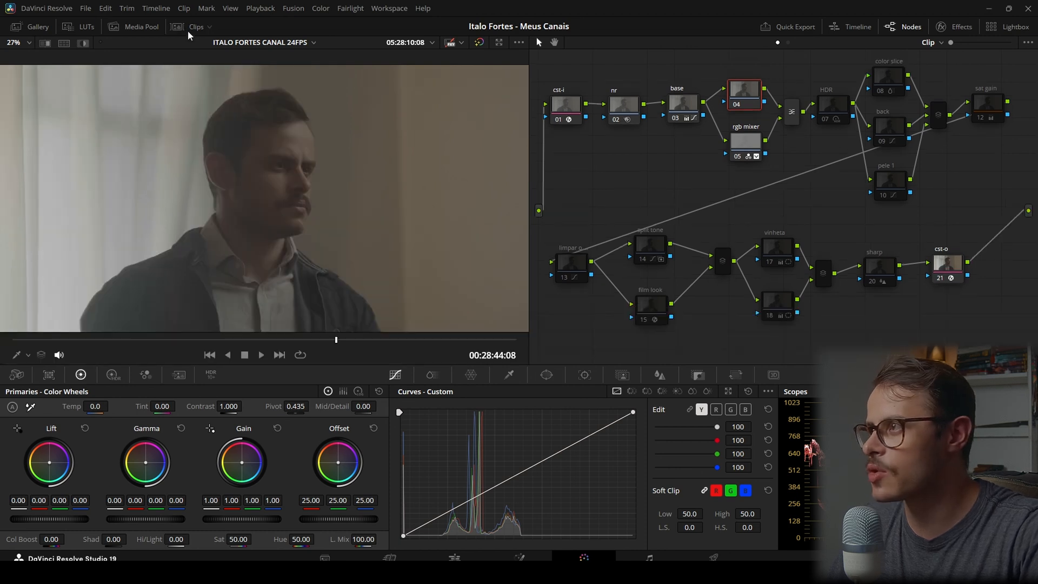
{"action": "left_click", "coordinate": [63, 44]}
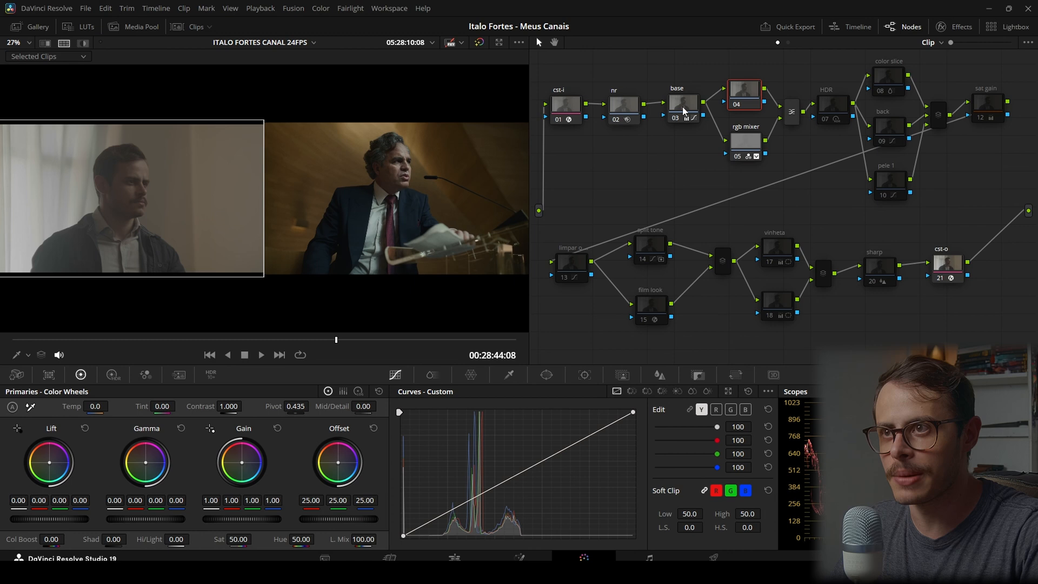
Select the rgb mixer node and examine its key output gain
{"action": "mouse_move", "coordinate": [684, 111]}
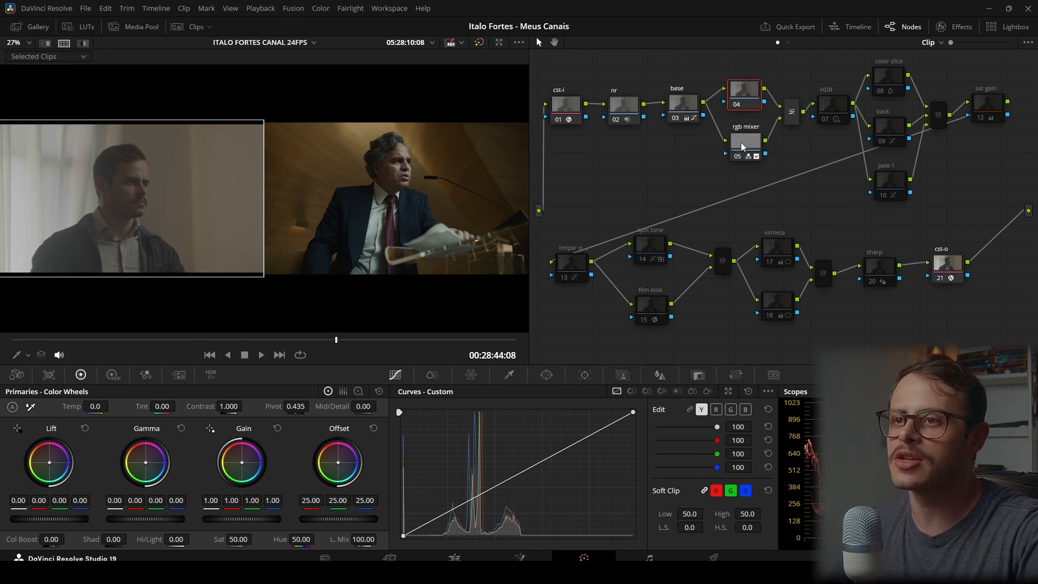
{"action": "left_click", "coordinate": [740, 147]}
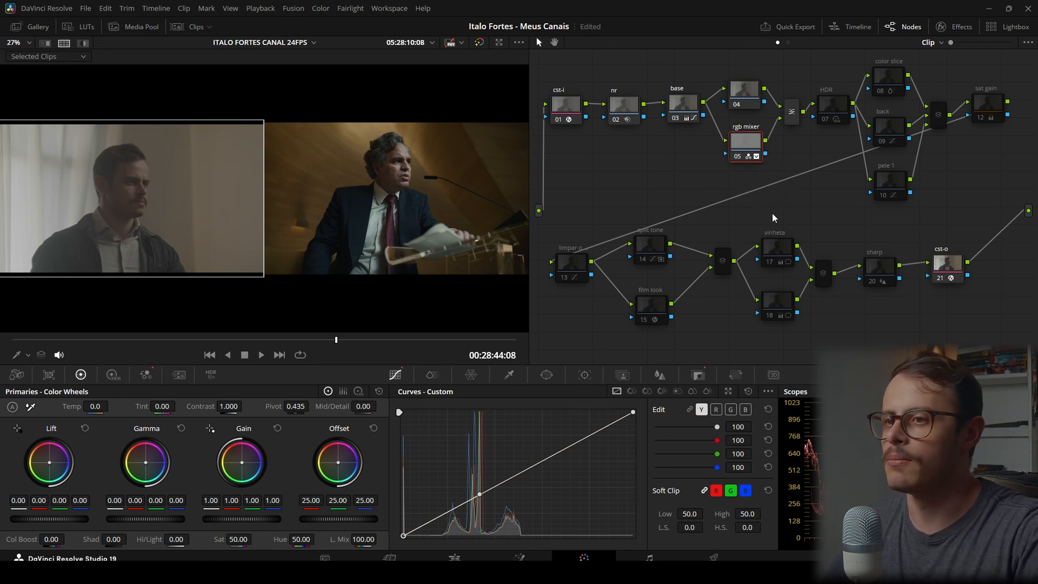
{"action": "left_click", "coordinate": [698, 374]}
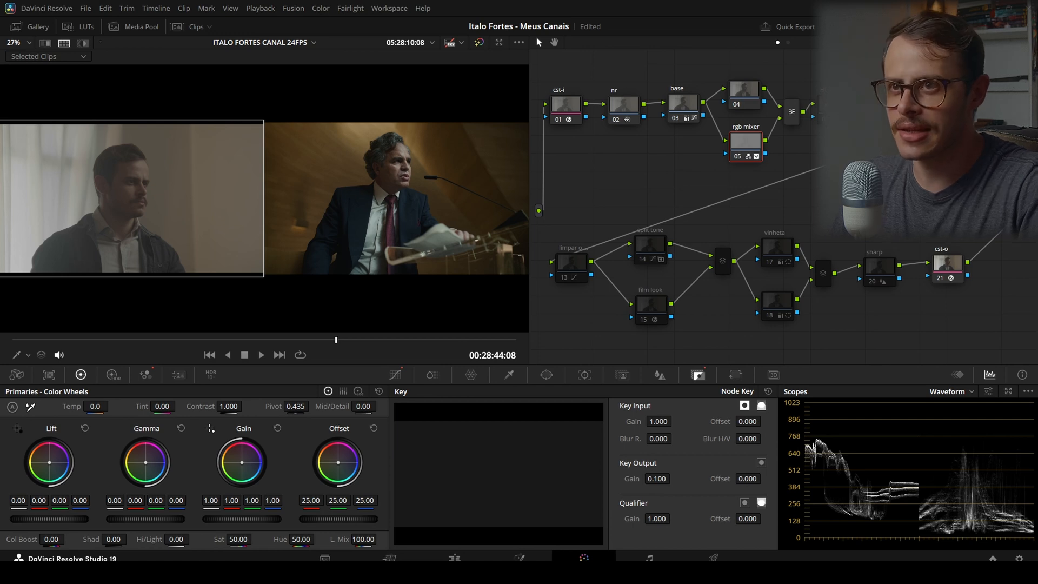
Select the HDR node and show its Black, Dark and Shadow high dynamic range wheels
{"action": "left_click", "coordinate": [828, 108]}
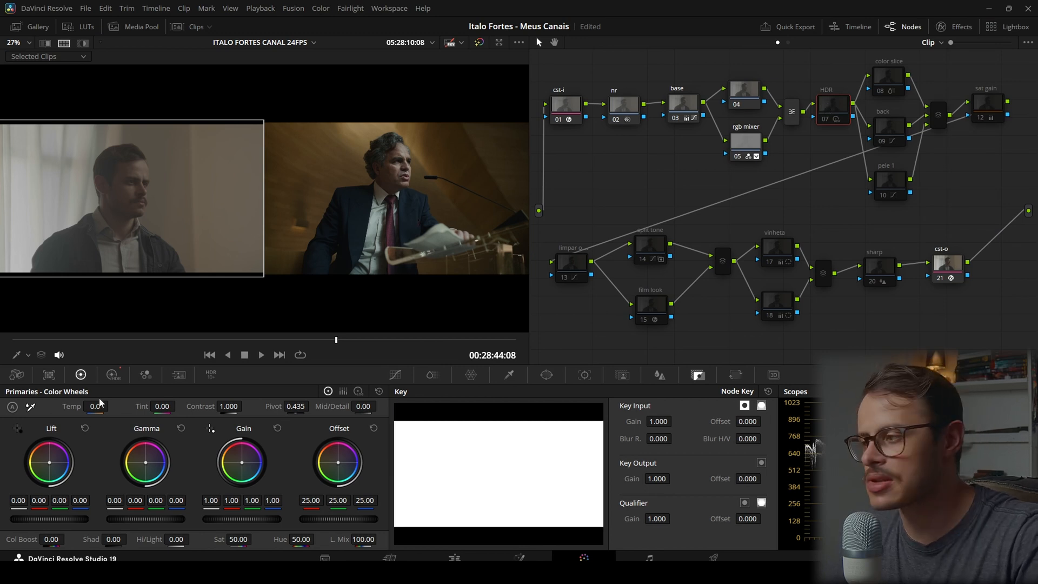
{"action": "left_click", "coordinate": [113, 377]}
{"action": "left_click", "coordinate": [168, 408]}
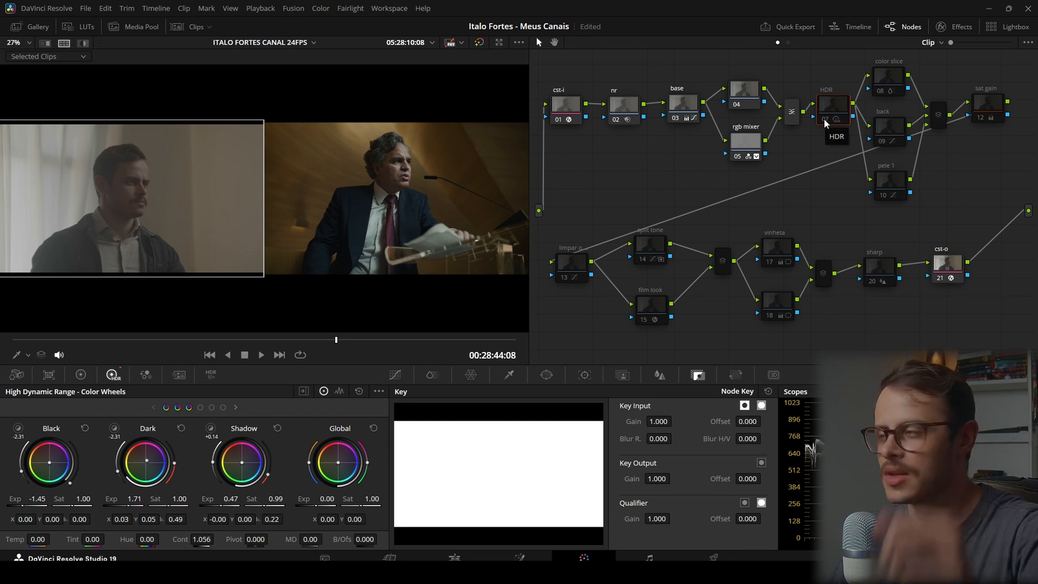
Enable the HDR node and compare the shot with and without it, including in full screen beside the trailer shot
{"action": "key", "text": "ctrl+d"}
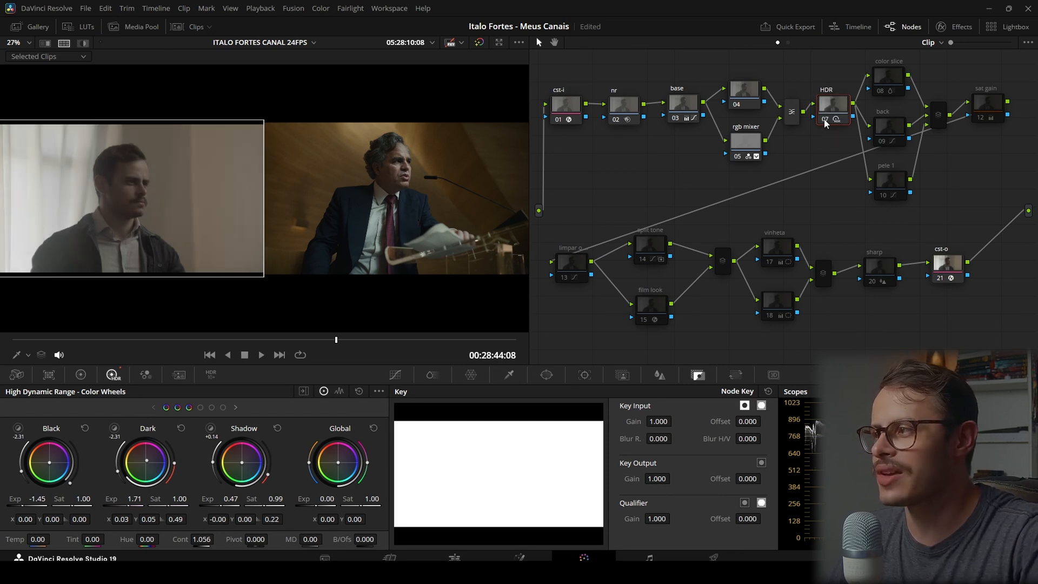
{"action": "key", "text": "ctrl+d"}
{"action": "key", "text": "ctrl+d"}
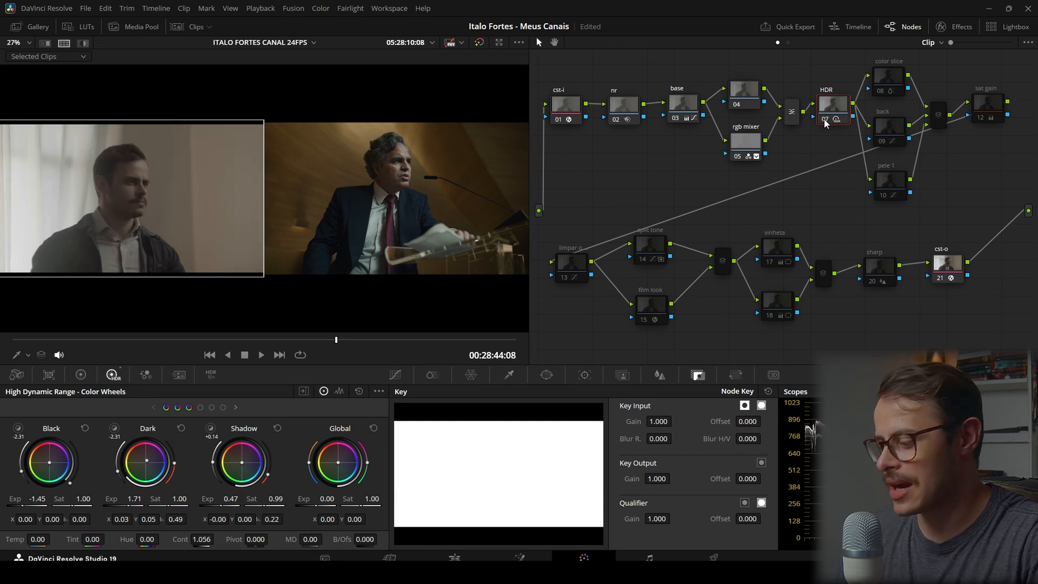
{"action": "key", "text": "ctrl+f"}
{"action": "key", "text": "ctrl+d"}
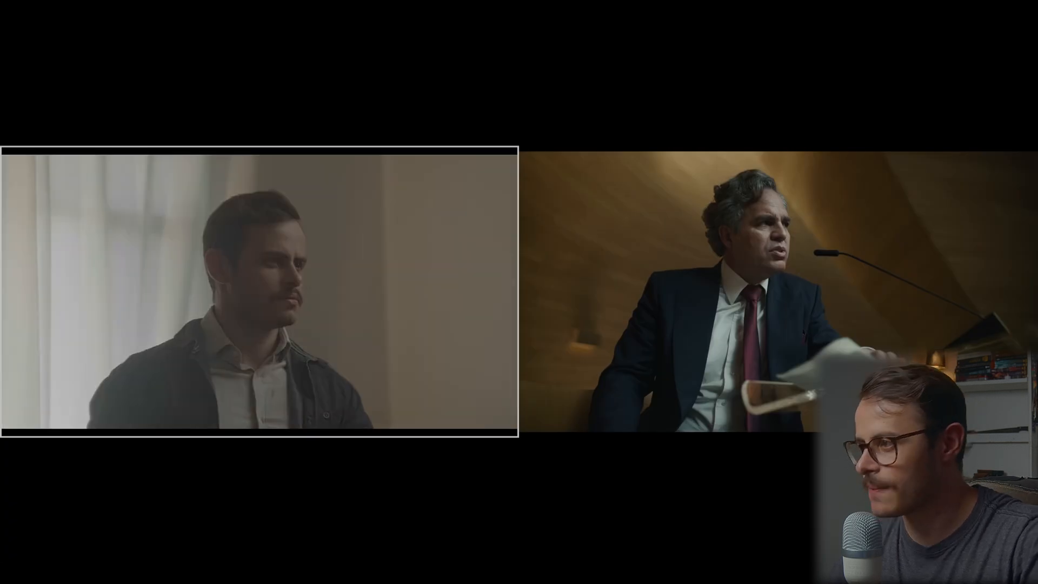
{"action": "key", "text": "ctrl+d"}
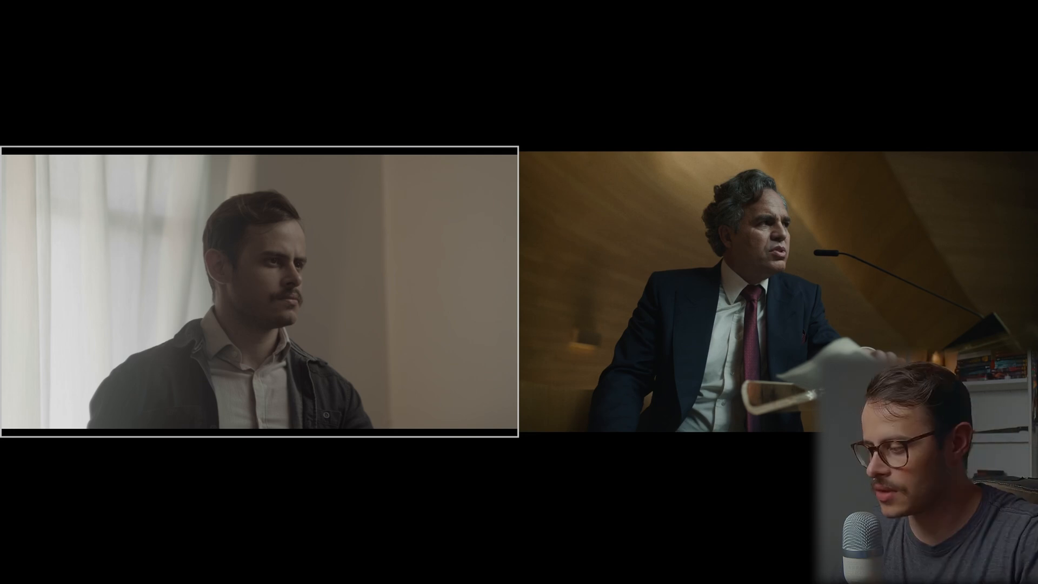
{"action": "mouse_move", "coordinate": [324, 320]}
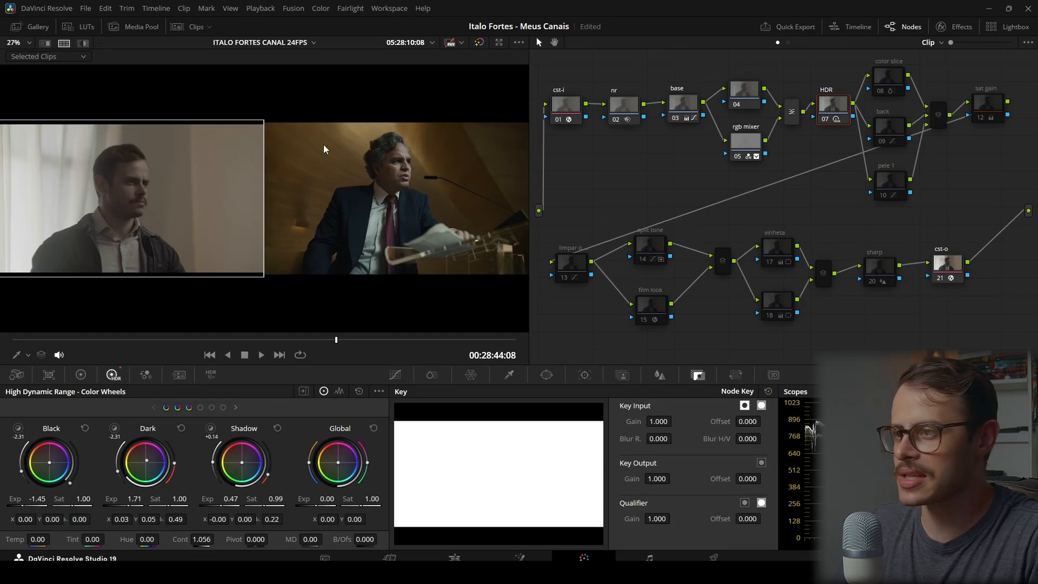
Leave the full-screen view and reselect the trailer shot to restore the side-by-side comparison
{"action": "key", "text": "ctrl+alt+w"}
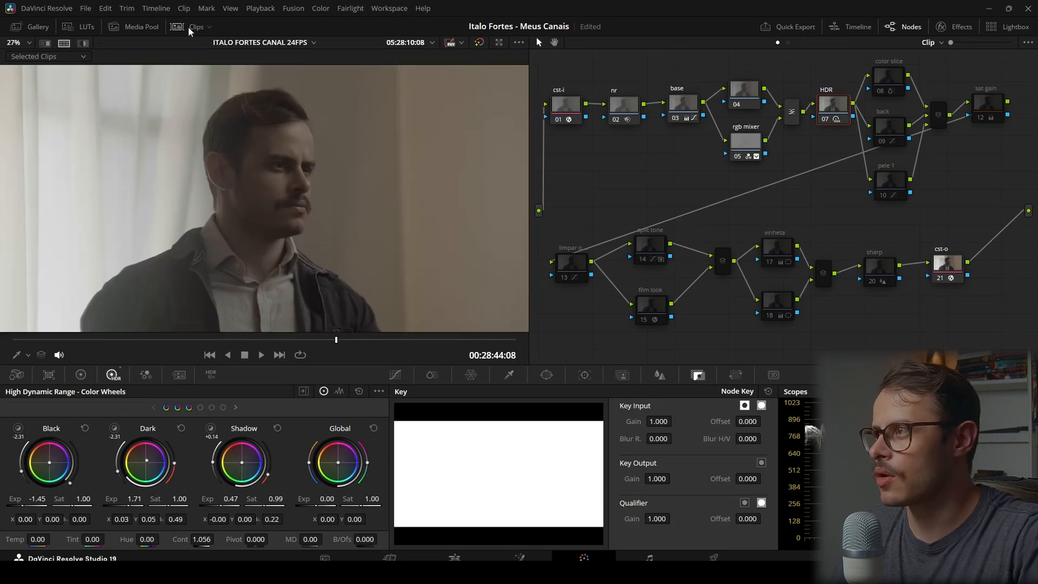
{"action": "left_click", "coordinate": [189, 27]}
{"action": "key", "text": "ctrl+alt+w"}
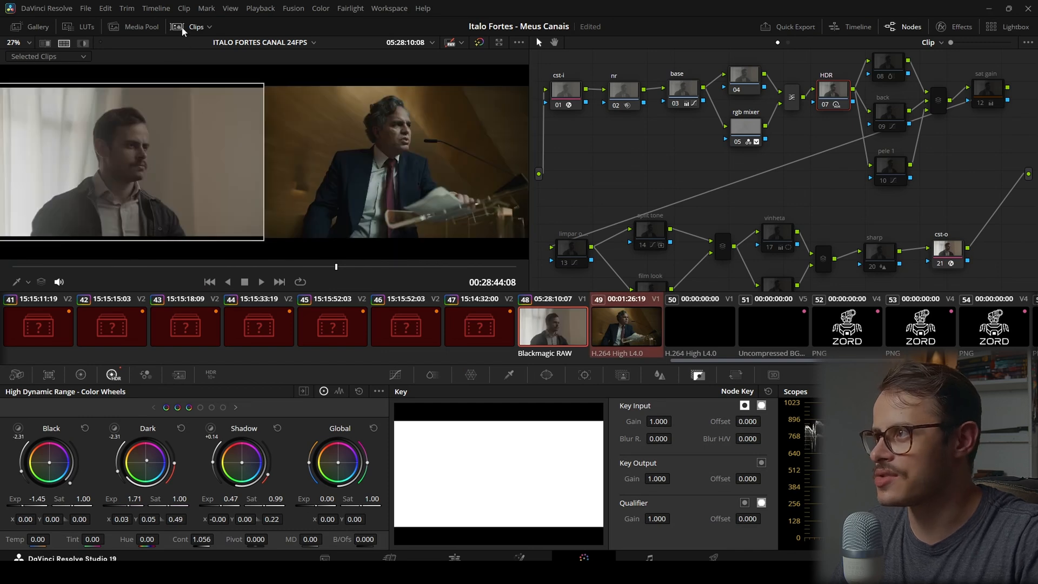
{"action": "left_click", "coordinate": [184, 28]}
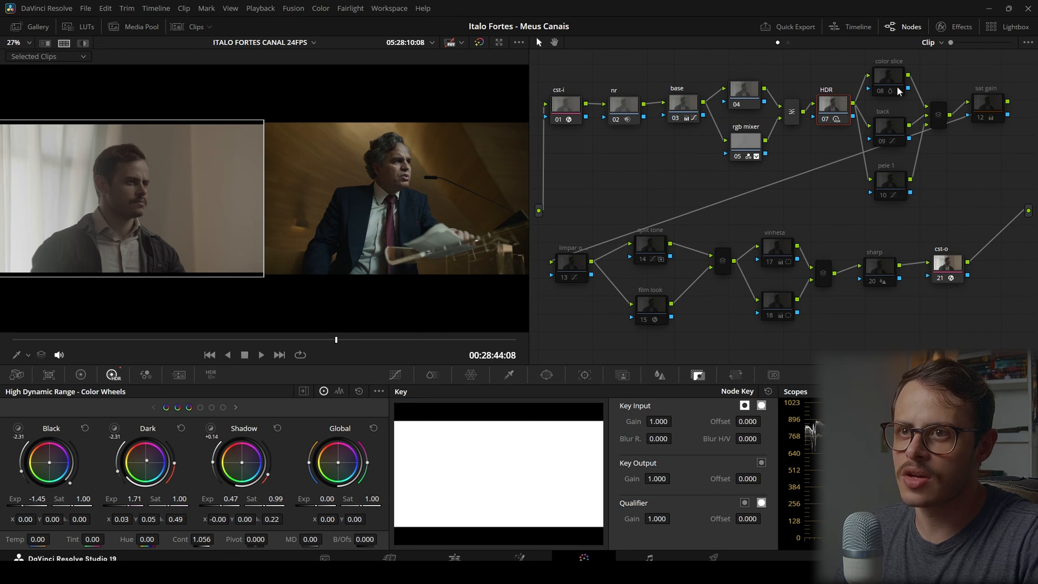
Select the color slice node and enable it
{"action": "left_click", "coordinate": [885, 79]}
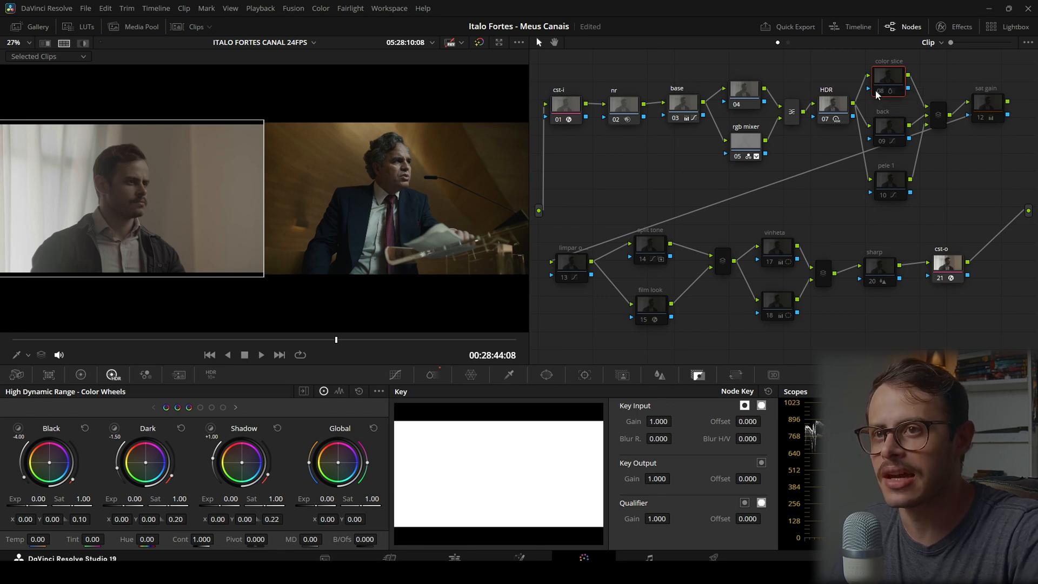
{"action": "left_click", "coordinate": [878, 91]}
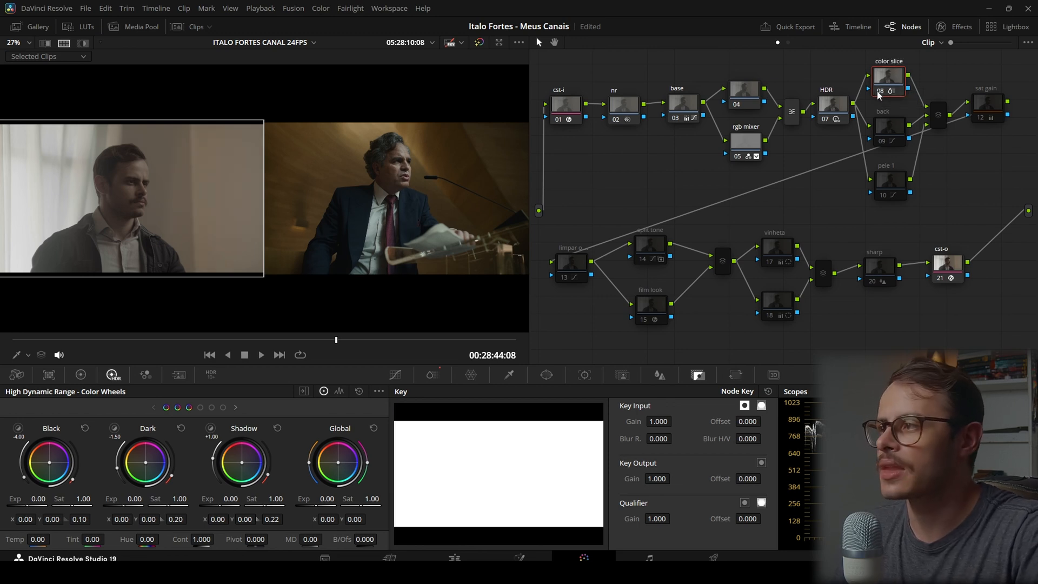
Enable the back and pele 1 nodes together with the layer mixer that joins them with the color slice node
{"action": "left_click", "coordinate": [878, 90]}
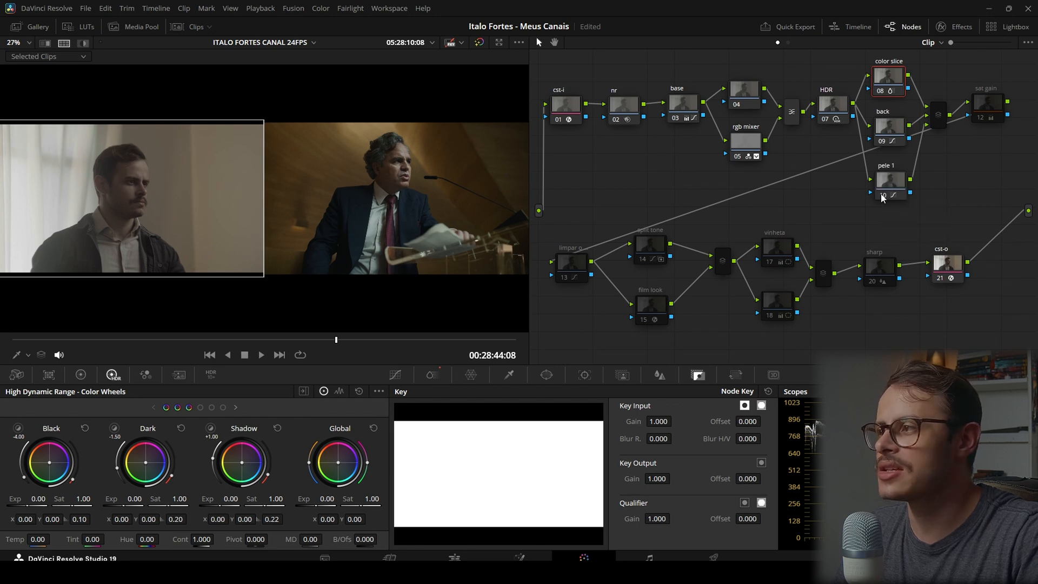
{"action": "left_click", "coordinate": [939, 120]}
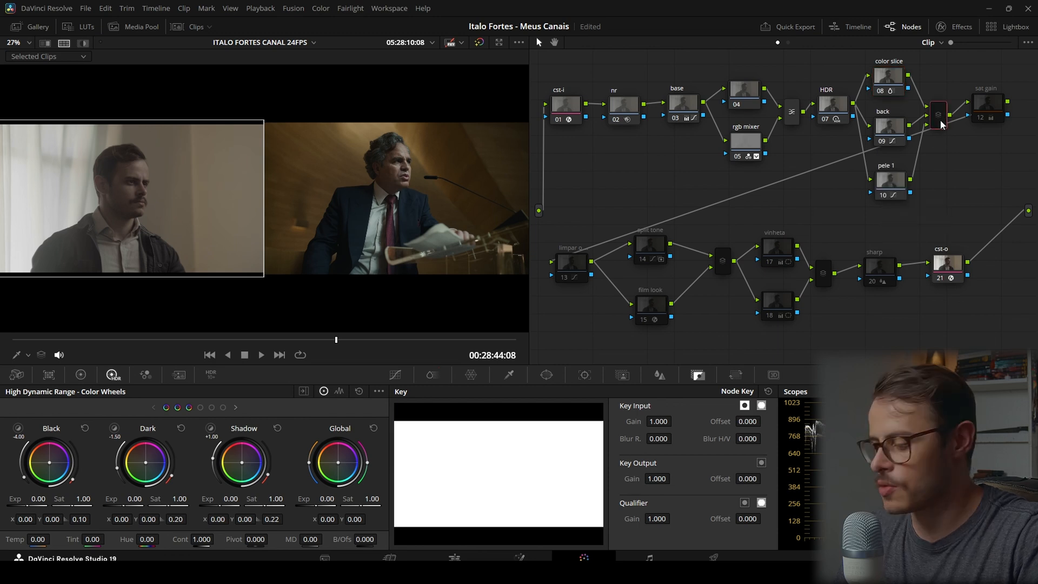
{"action": "left_click_drag", "start_coordinate": [880, 56], "coordinate": [937, 201]}
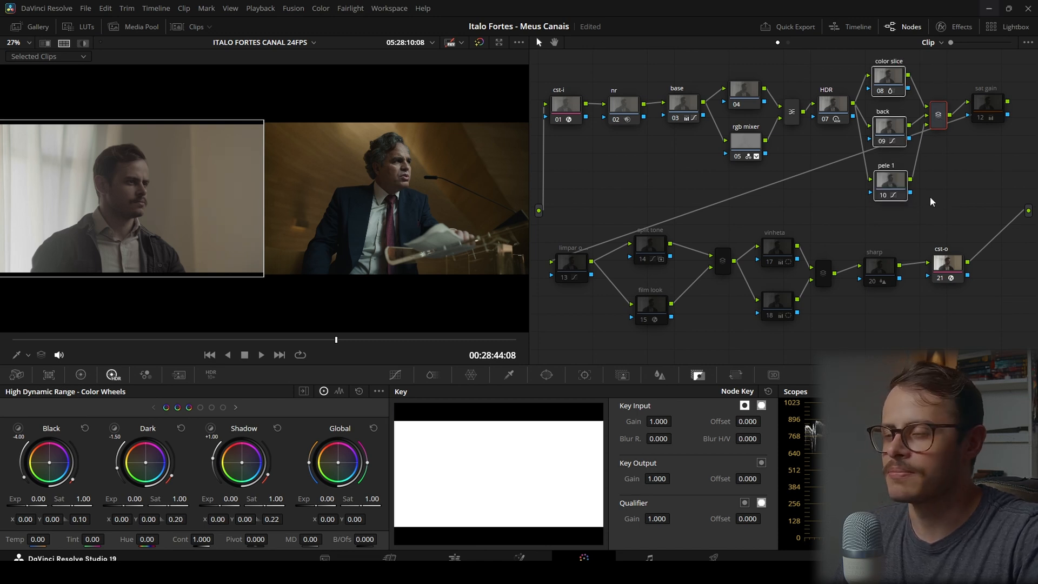
Compare the graded shot with the trailer shot in full screen, and reselect the trailer clip to restore the side-by-side view
{"action": "key", "text": "p"}
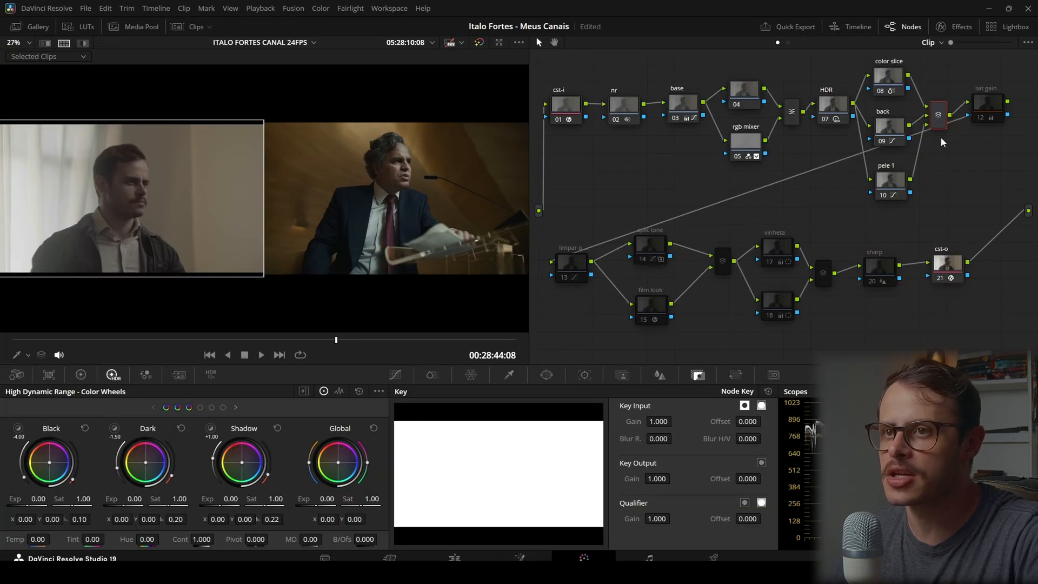
{"action": "key", "text": "ctrl+alt+w"}
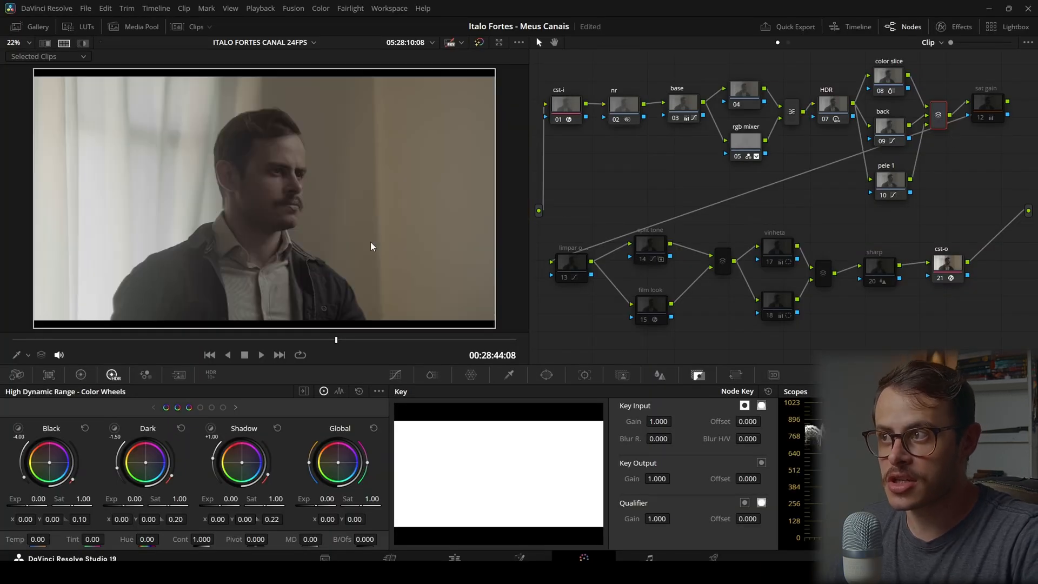
{"action": "left_click", "coordinate": [198, 27]}
{"action": "left_click", "coordinate": [626, 326], "text": "ctrl"}
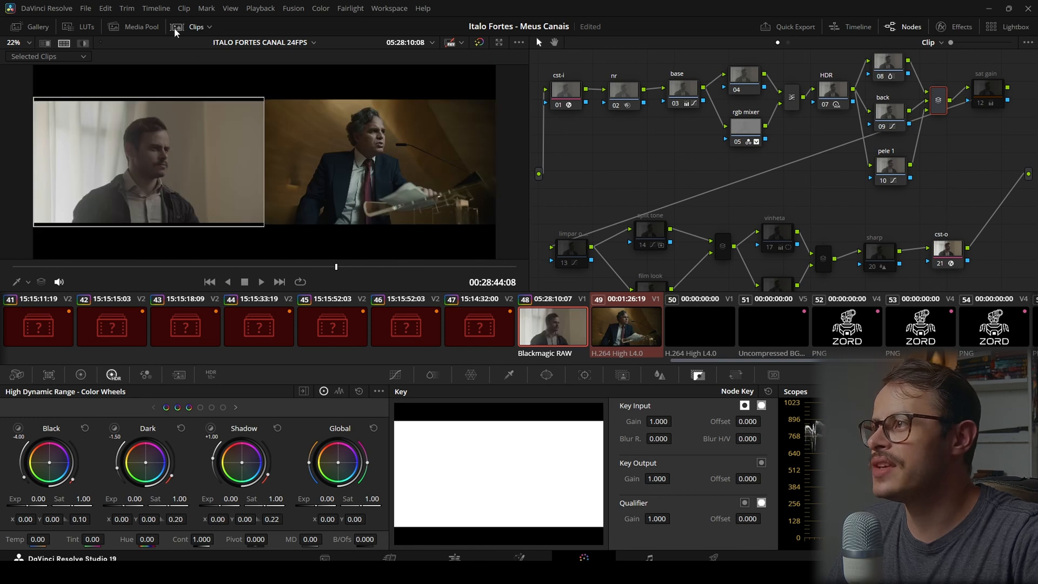
{"action": "left_click", "coordinate": [178, 27]}
Enable the sat gain node and compare the shot with and without it, including in full screen beside the trailer shot
{"action": "left_click", "coordinate": [982, 116]}
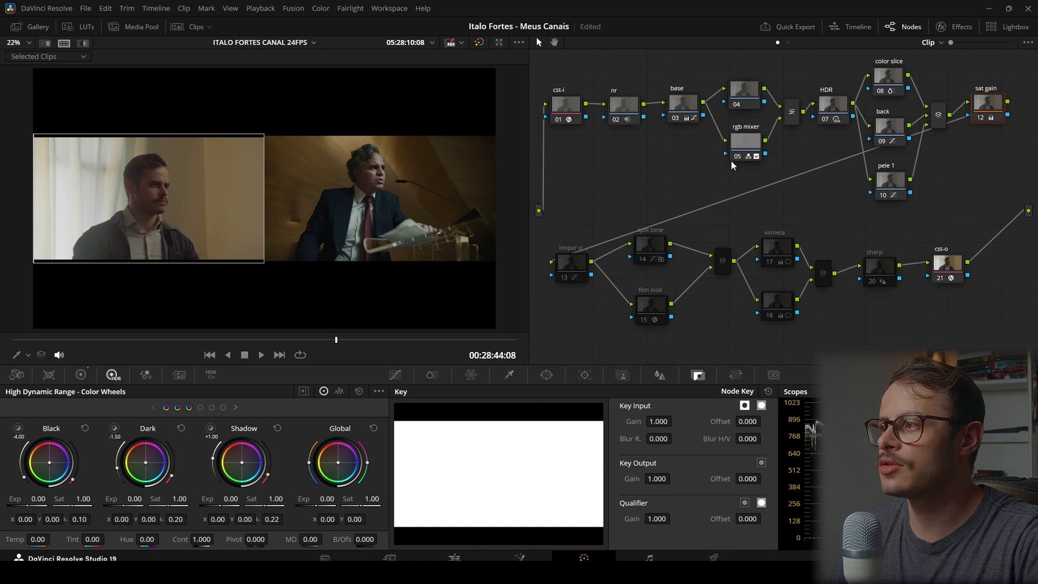
{"action": "key", "text": "ctrl+d"}
{"action": "key", "text": "ctrl+d"}
{"action": "key", "text": "ctrl+d"}
{"action": "key", "text": "ctrl+d"}
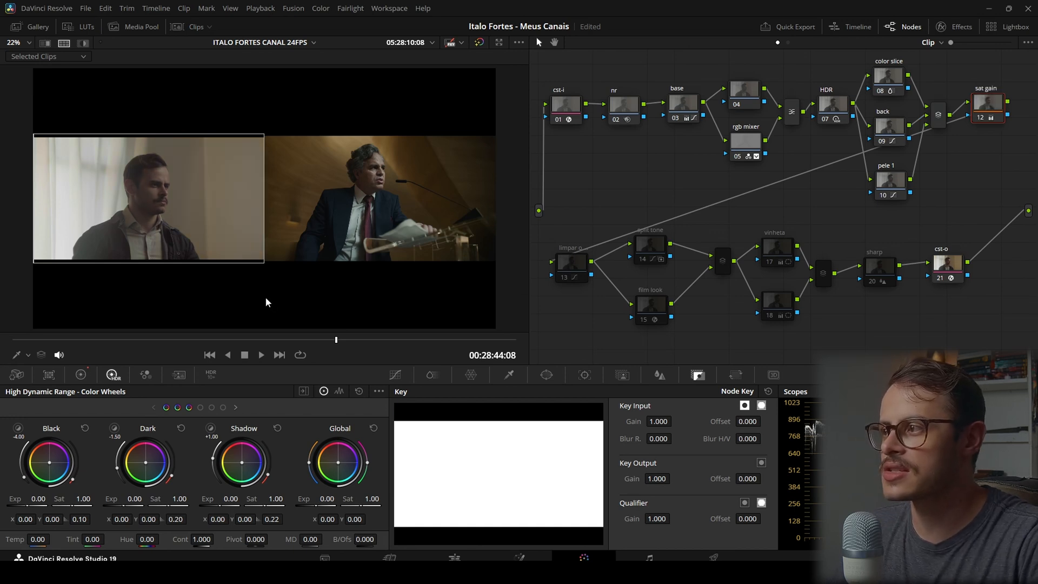
{"action": "key", "text": "ctrl+f"}
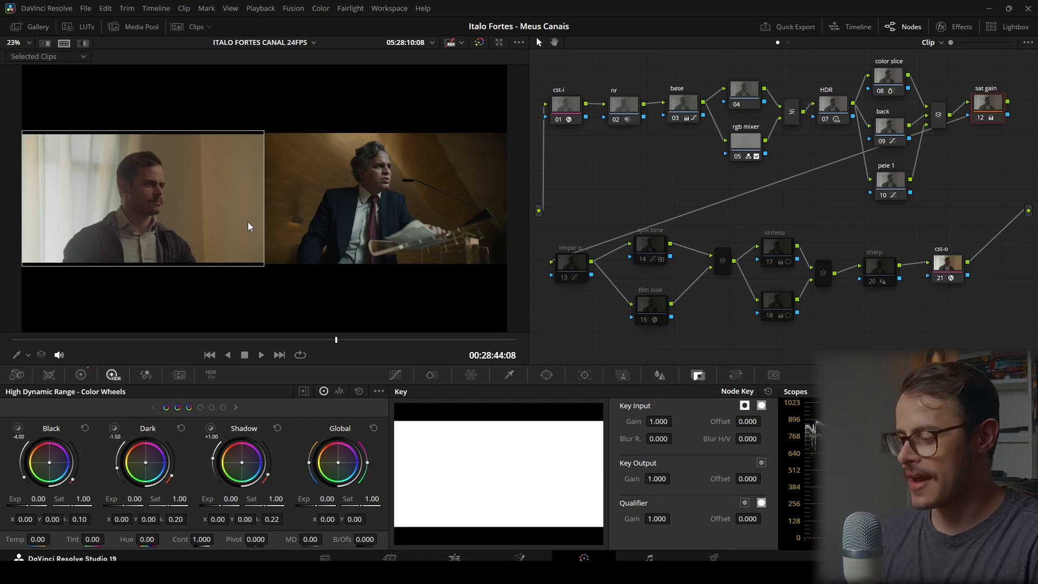
Return to the single-shot view, enable node 13 (limpar), and compare the shot with and without it
{"action": "left_click", "coordinate": [63, 43]}
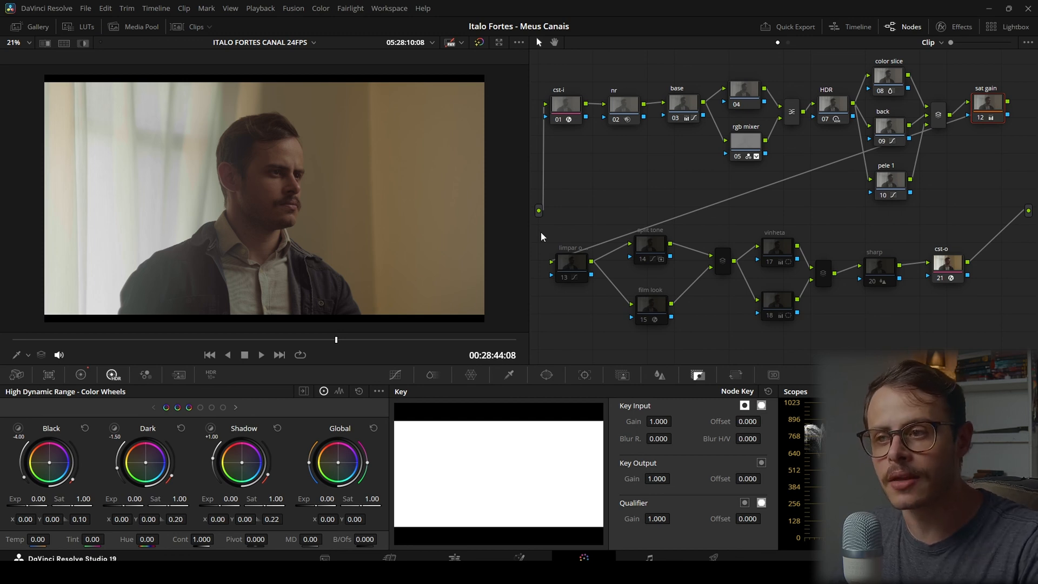
{"action": "left_click", "coordinate": [567, 272]}
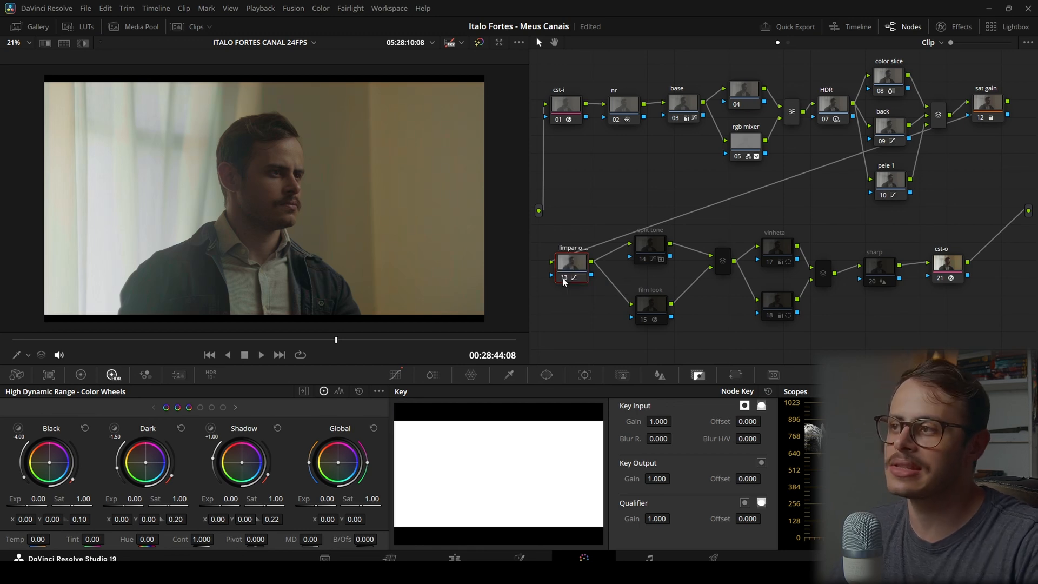
{"action": "left_click", "coordinate": [968, 390]}
{"action": "left_click", "coordinate": [968, 406]}
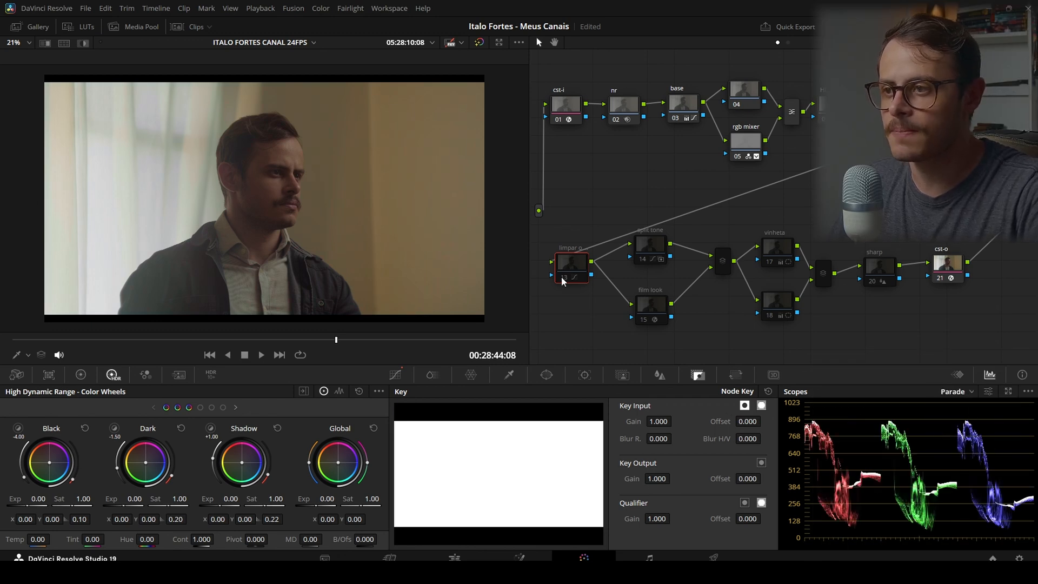
{"action": "key", "text": "ctrl+d"}
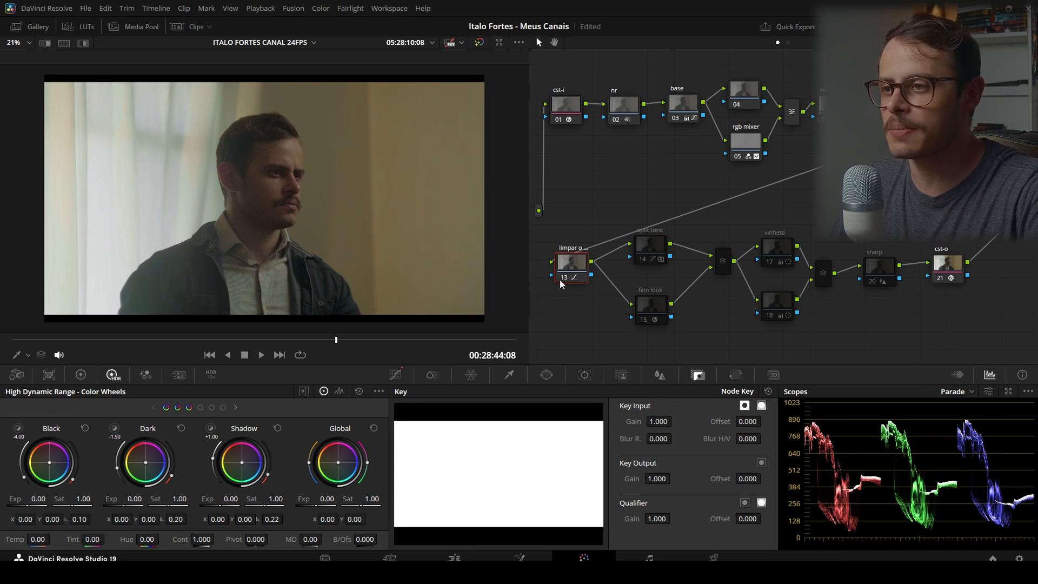
{"action": "key", "text": "ctrl+d"}
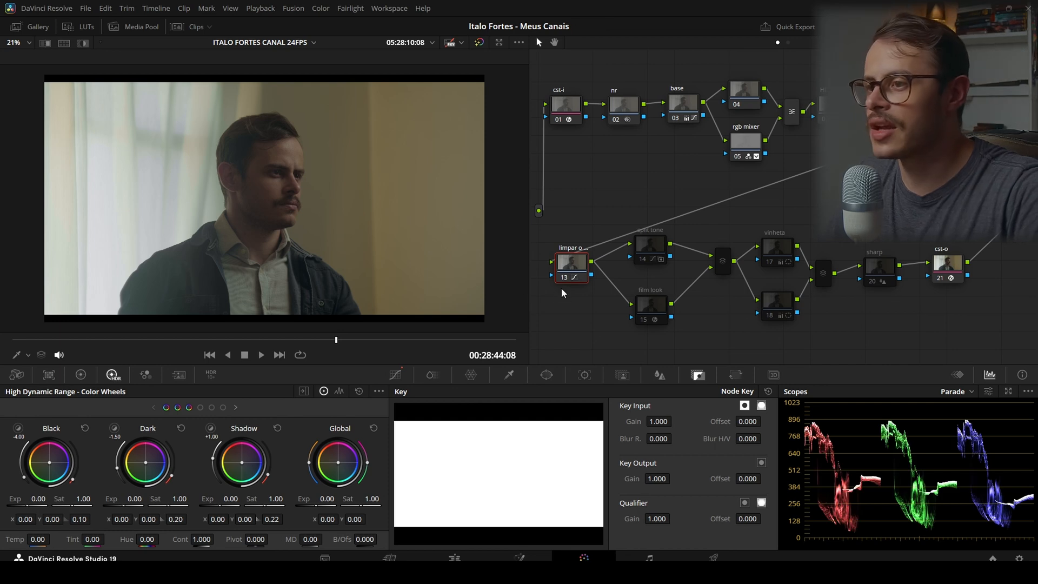
Restore the side-by-side view with the trailer shot and compare both shots in full screen
{"action": "left_click", "coordinate": [128, 27]}
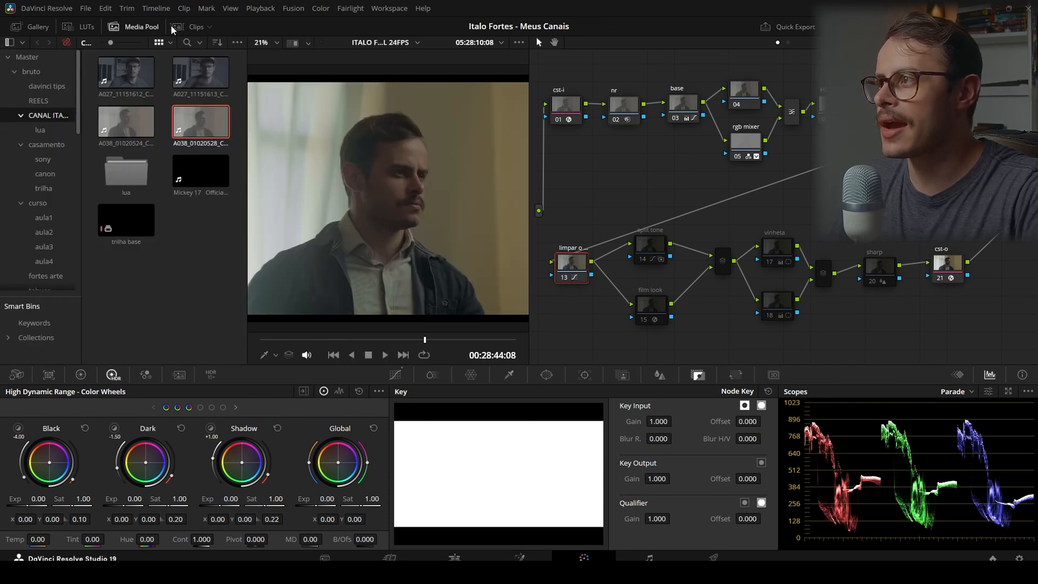
{"action": "left_click", "coordinate": [178, 27]}
{"action": "left_click", "coordinate": [142, 28]}
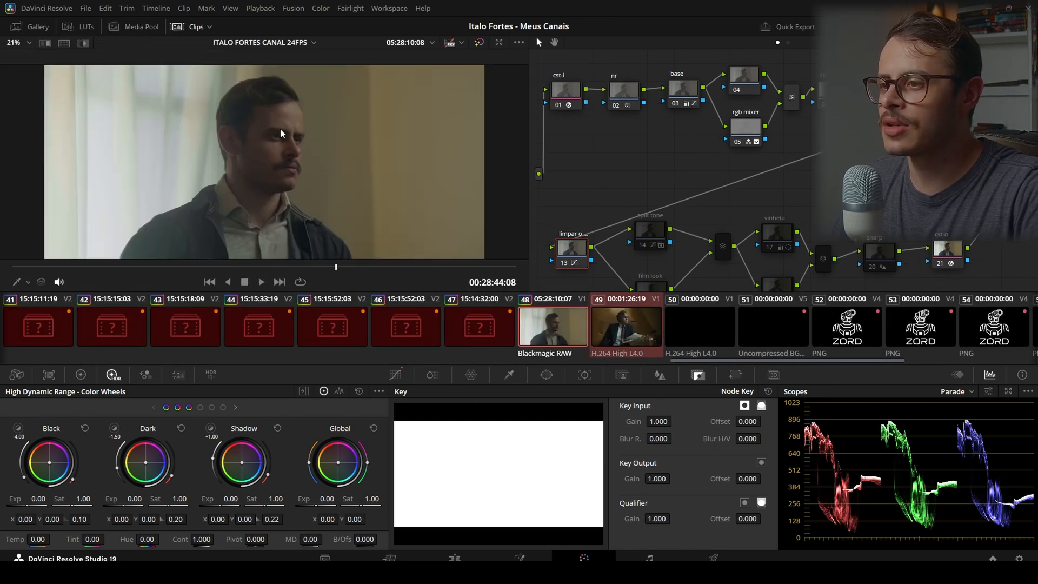
{"action": "left_click", "coordinate": [181, 28]}
{"action": "left_click", "coordinate": [68, 41]}
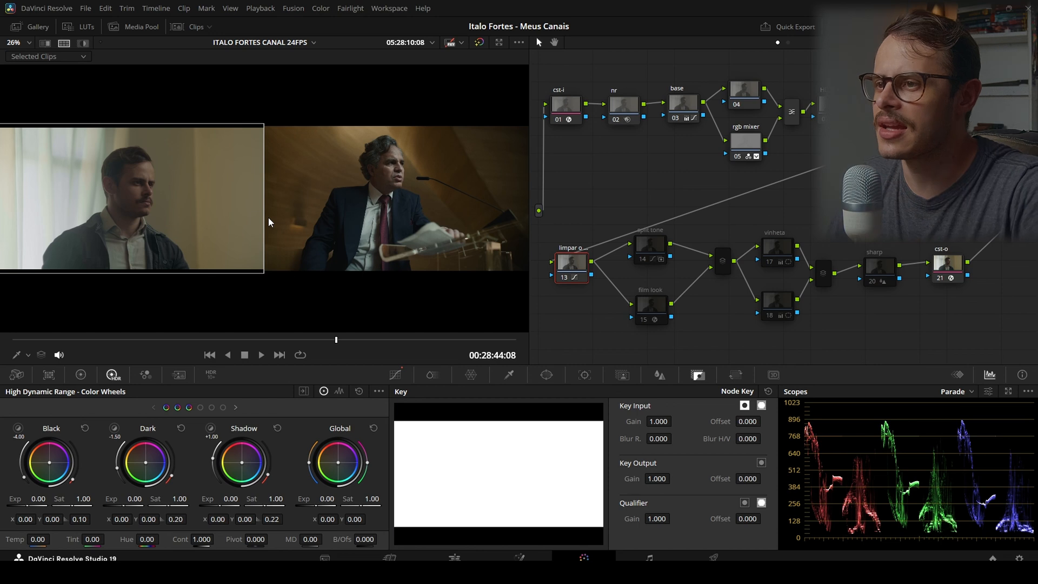
{"action": "left_click", "coordinate": [180, 26]}
{"action": "left_click", "coordinate": [180, 27]}
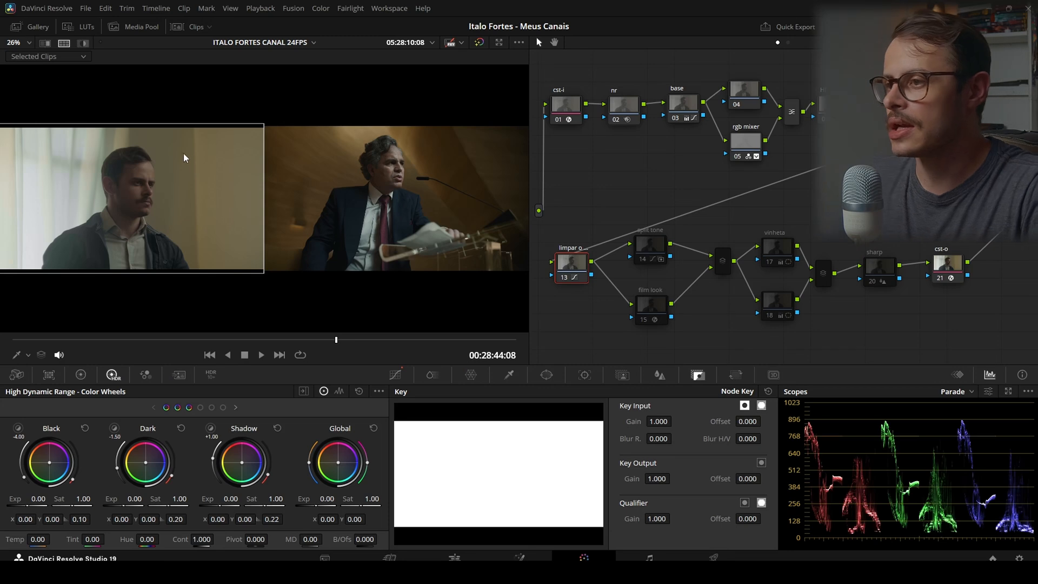
{"action": "key", "text": "ctrl+alt+w"}
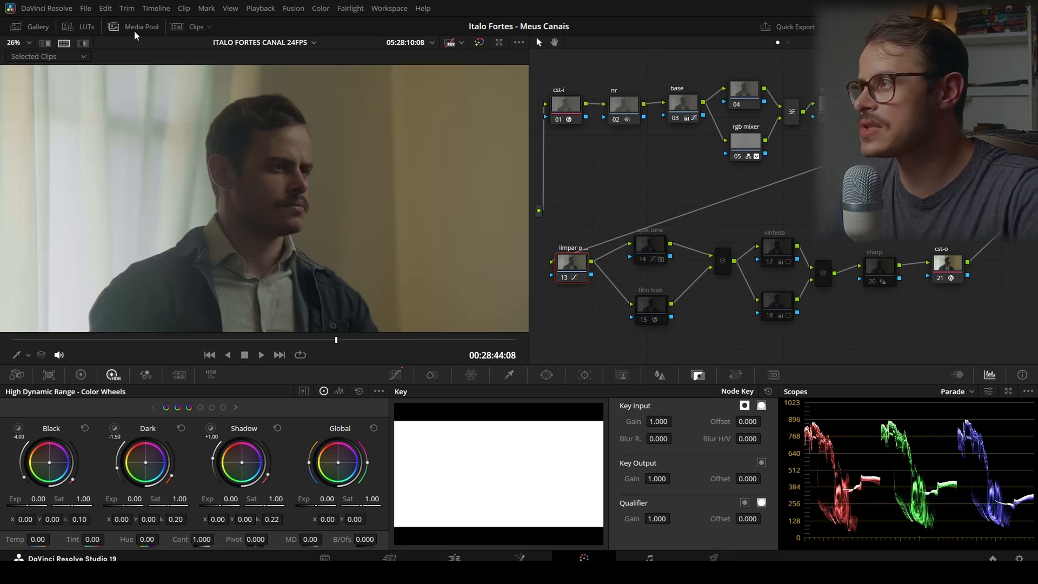
Examine the custom curves of node 13 (limpar) in an enlarged window, including the red channel's control points
{"action": "scroll", "coordinate": [200, 141], "scroll_direction": "down", "scroll_amount": 2}
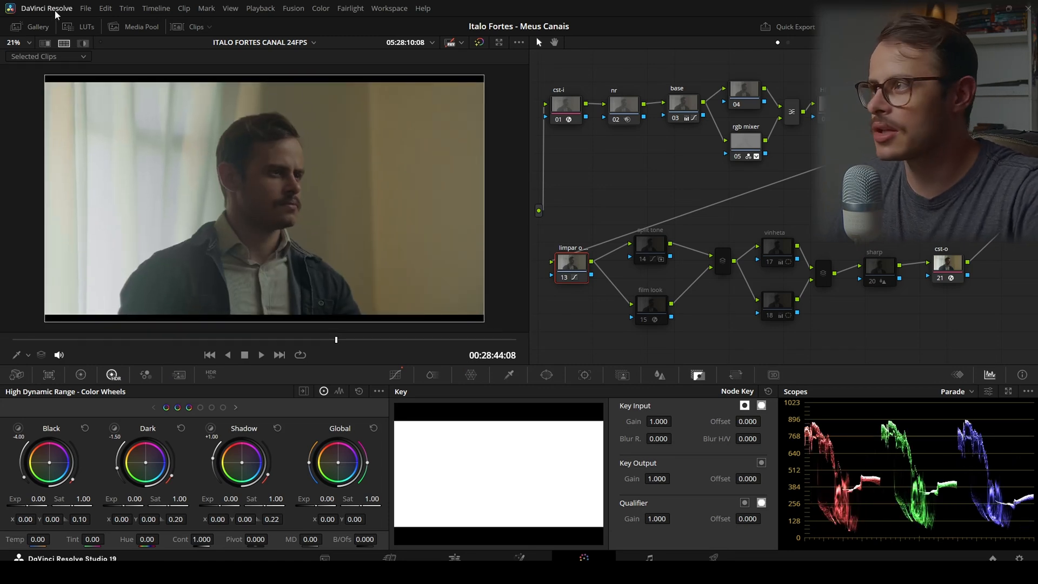
{"action": "left_click", "coordinate": [395, 375]}
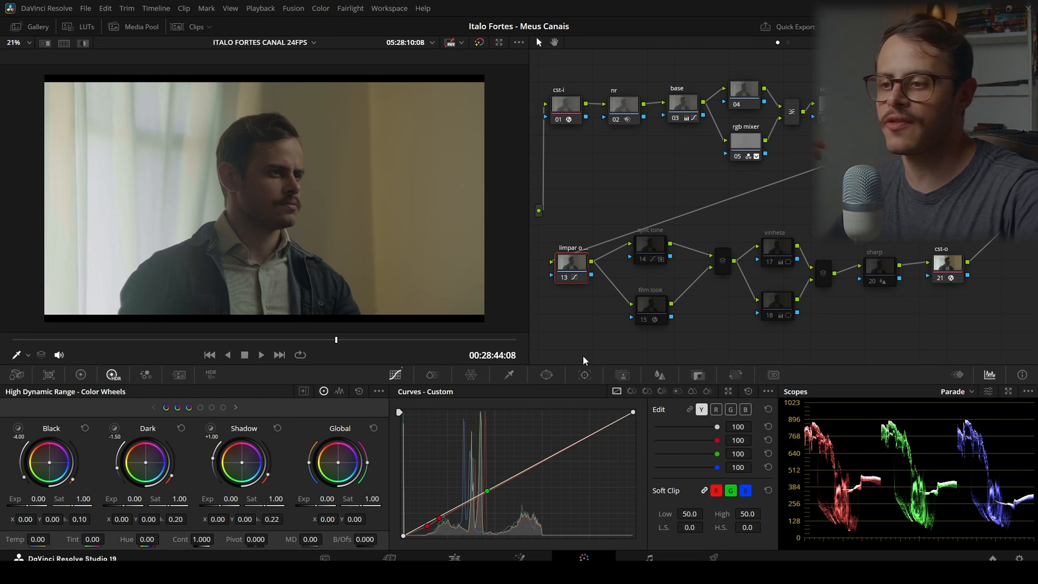
{"action": "left_click", "coordinate": [725, 393]}
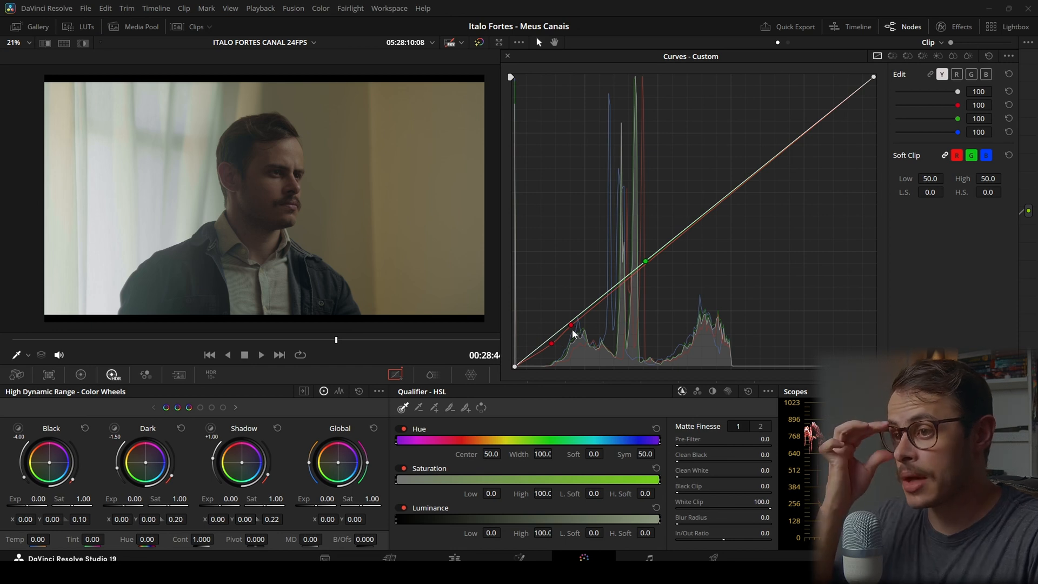
{"action": "right_click", "coordinate": [550, 343]}
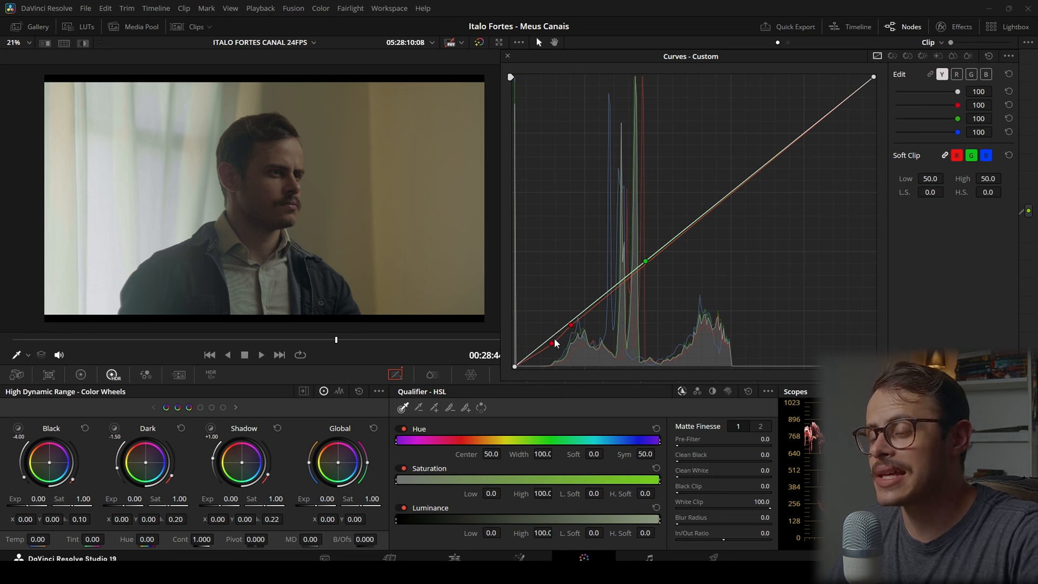
{"action": "left_click", "coordinate": [958, 74]}
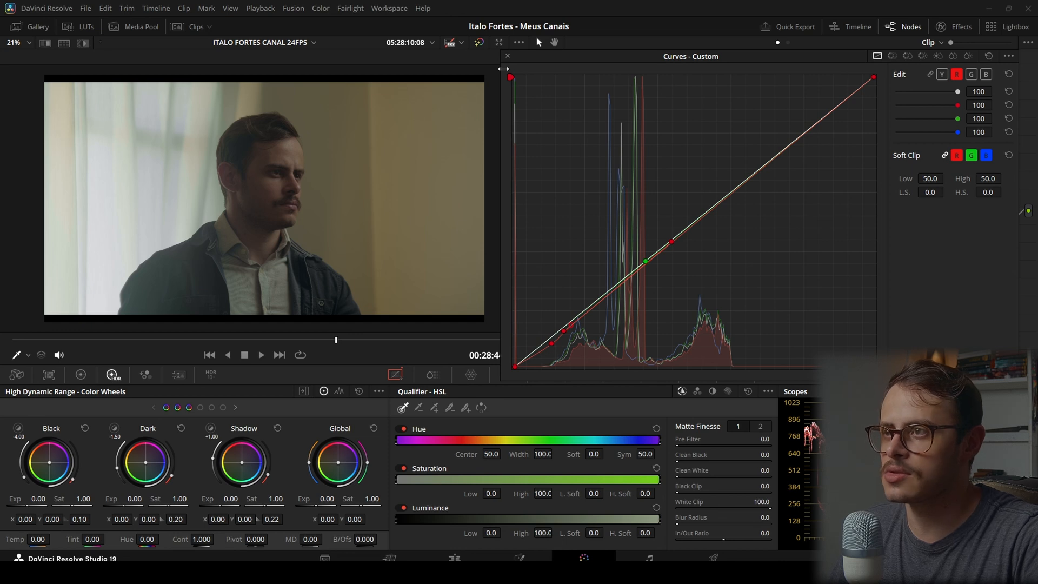
{"action": "left_click", "coordinate": [508, 56]}
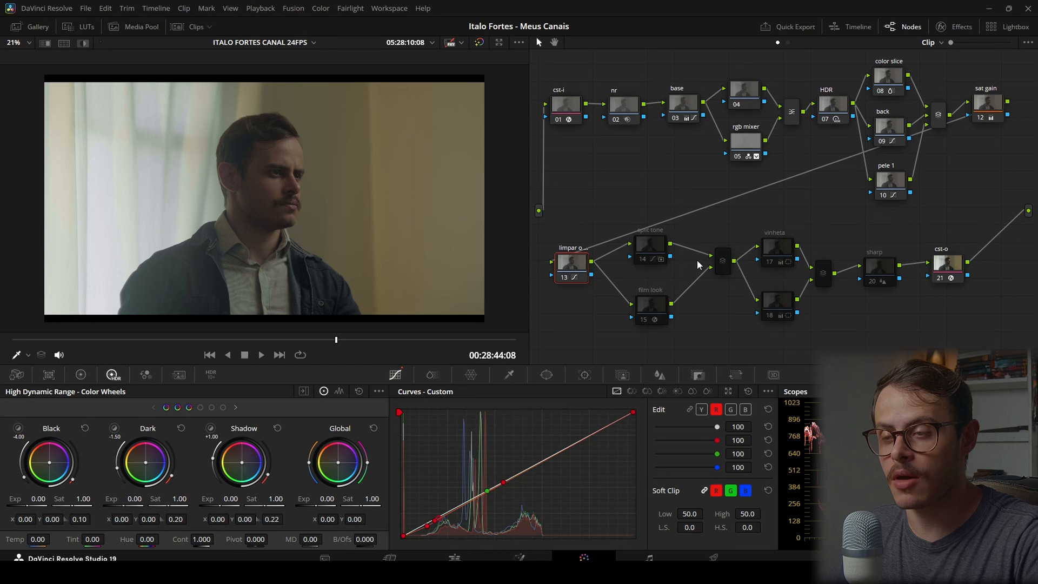
Enable the film look node and inspect its Film Look Creator settings, including the Core Look options
{"action": "left_click", "coordinate": [646, 310]}
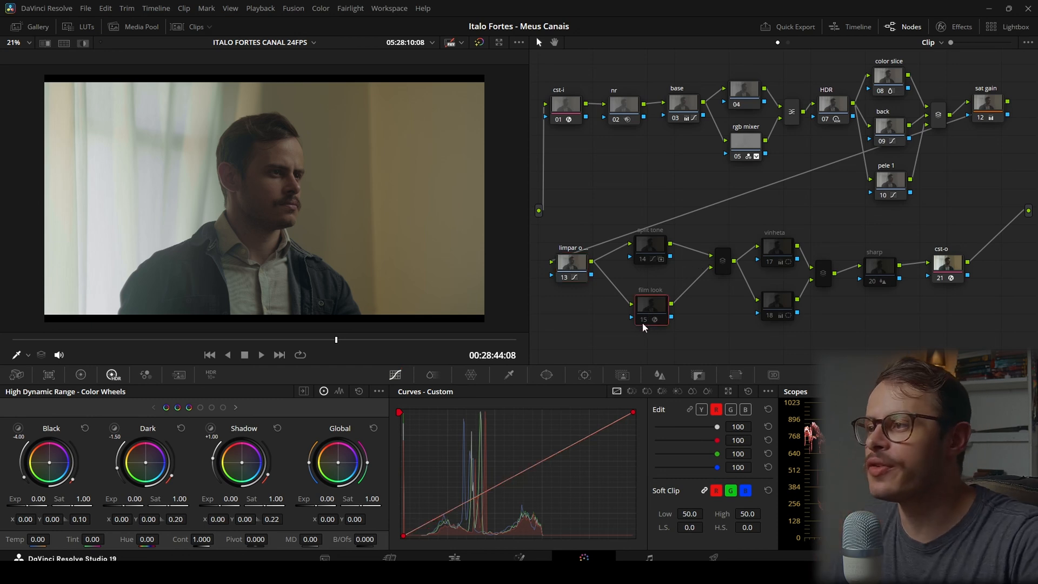
{"action": "key", "text": "ctrl+d"}
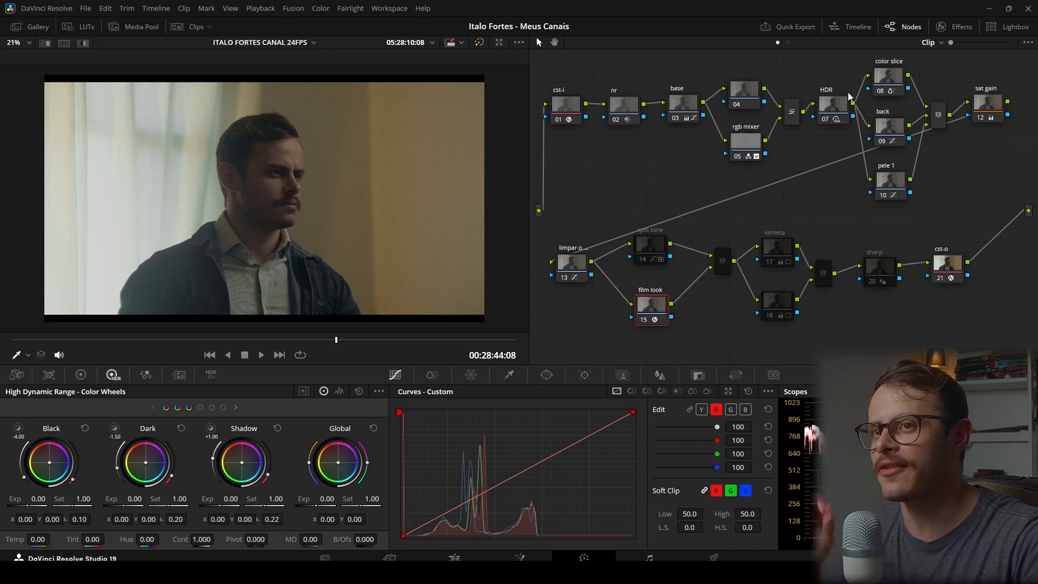
{"action": "left_click", "coordinate": [950, 28]}
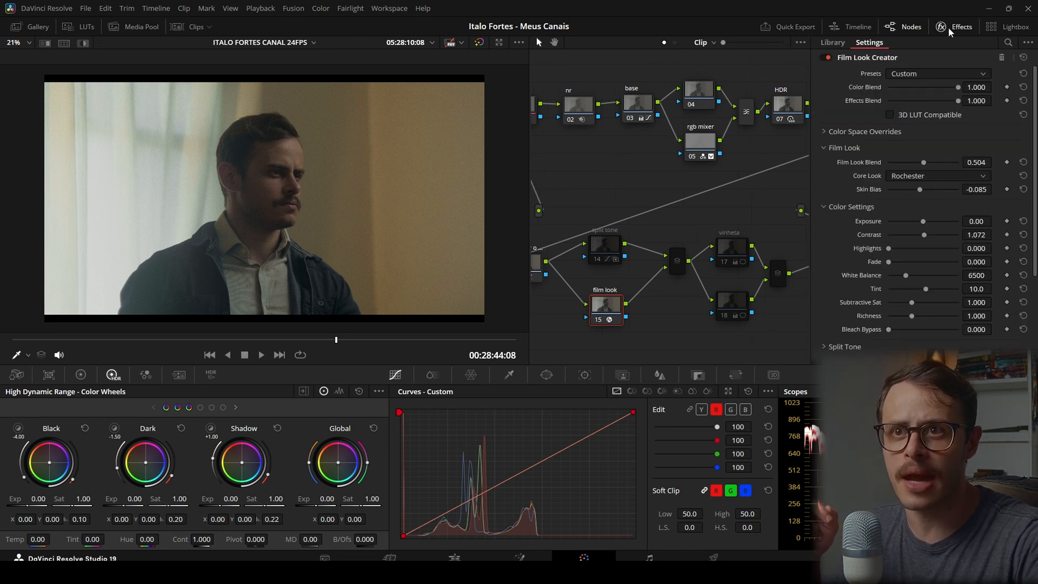
{"action": "left_click", "coordinate": [914, 177]}
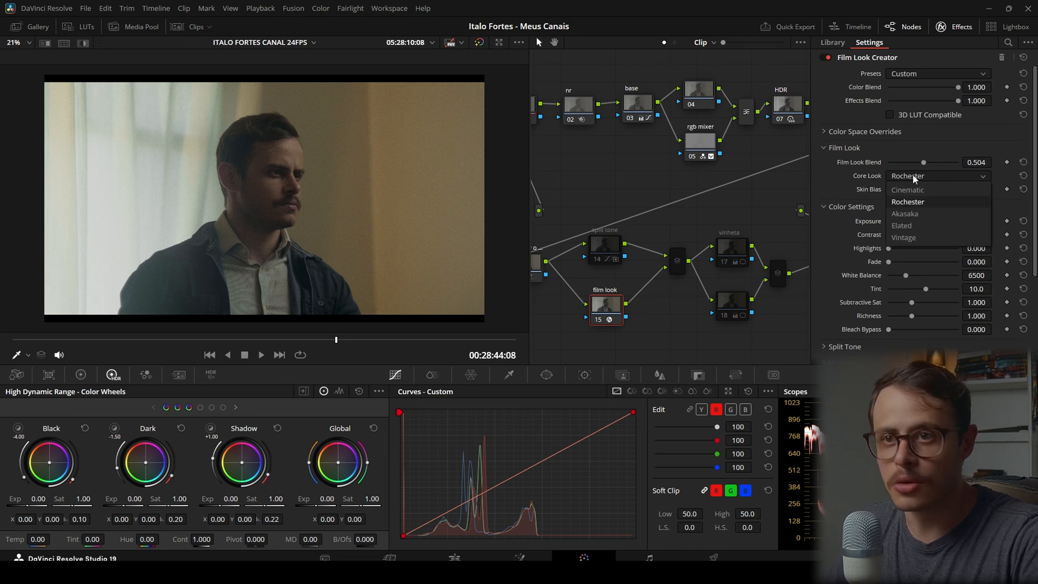
{"action": "left_click", "coordinate": [838, 106]}
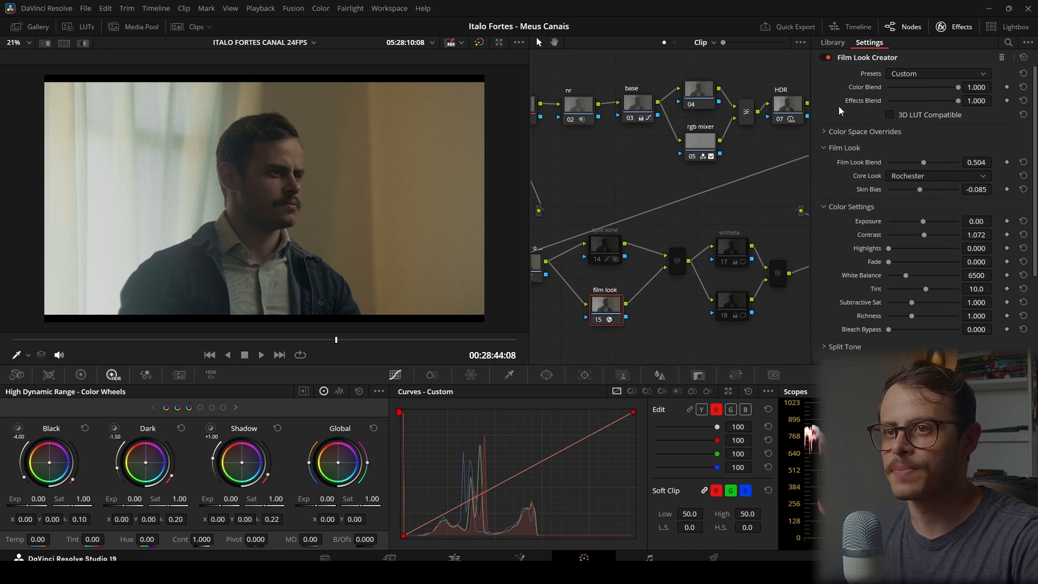
Show the film look grade side by side with the trailer shot and compare them in full screen
{"action": "left_click", "coordinate": [192, 27]}
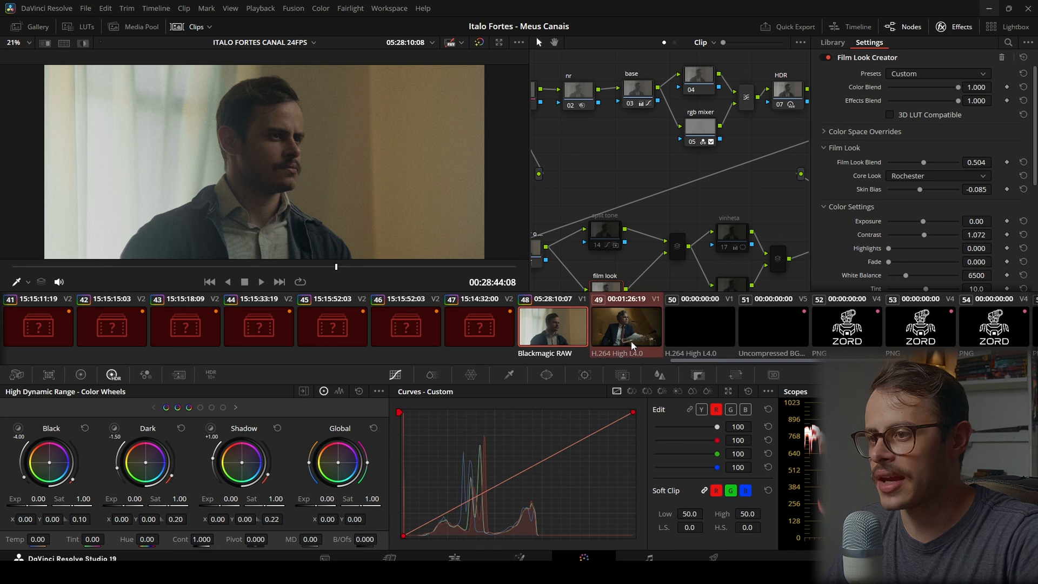
{"action": "left_click", "coordinate": [184, 29]}
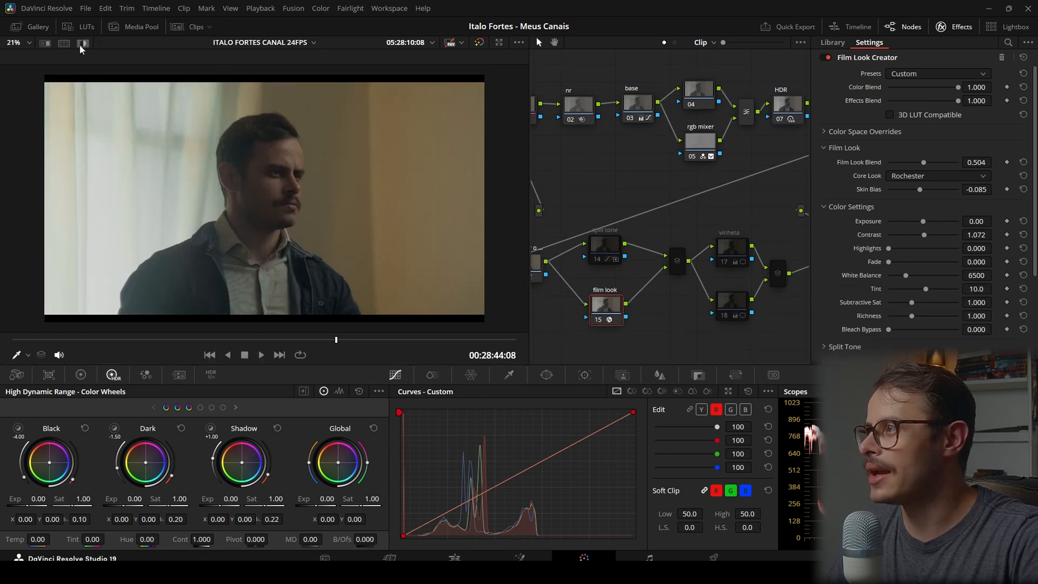
{"action": "left_click", "coordinate": [64, 43]}
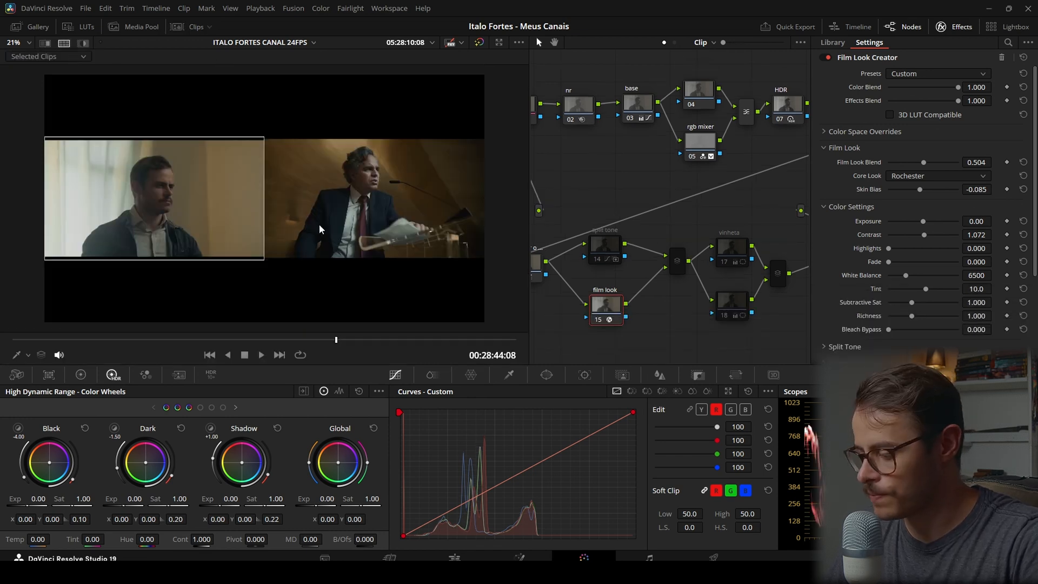
{"action": "key", "text": "p"}
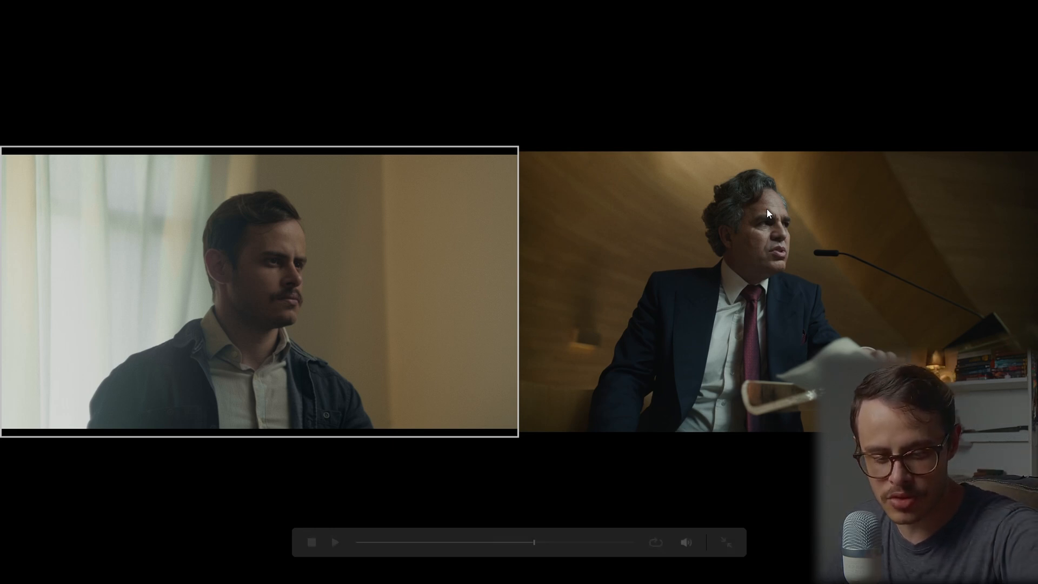
{"action": "mouse_move", "coordinate": [767, 209]}
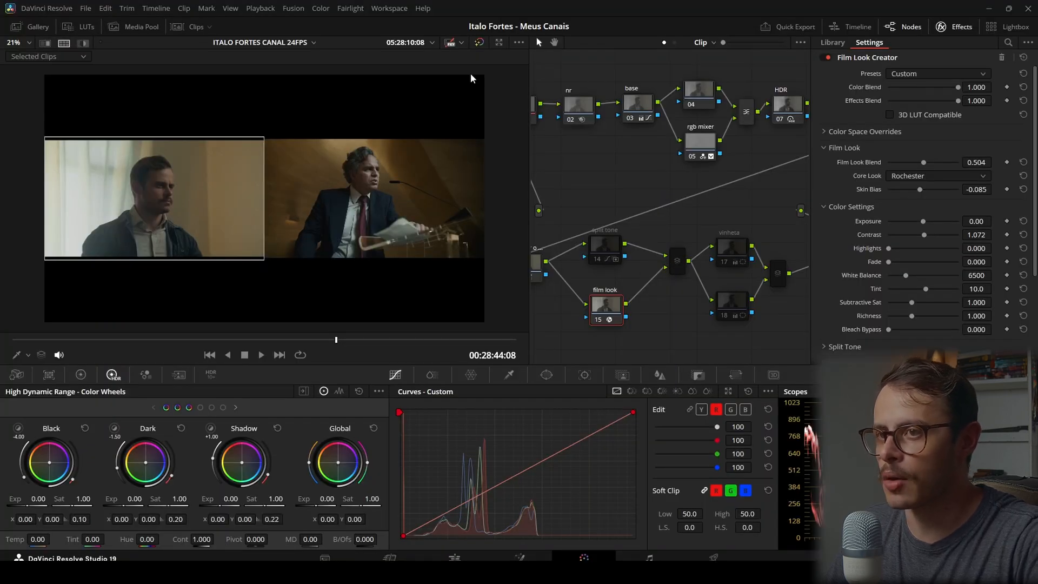
Test the film look's Skin Bias at -1.000 and 1.000, and return it to -0.085
{"action": "key", "text": "ctrl+alt+w"}
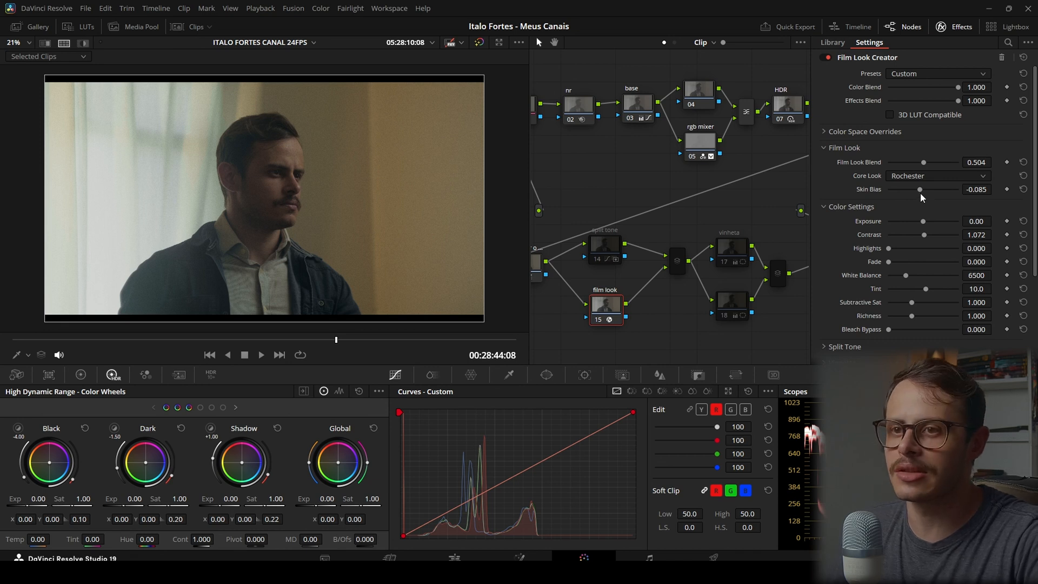
{"action": "left_click", "coordinate": [974, 189]}
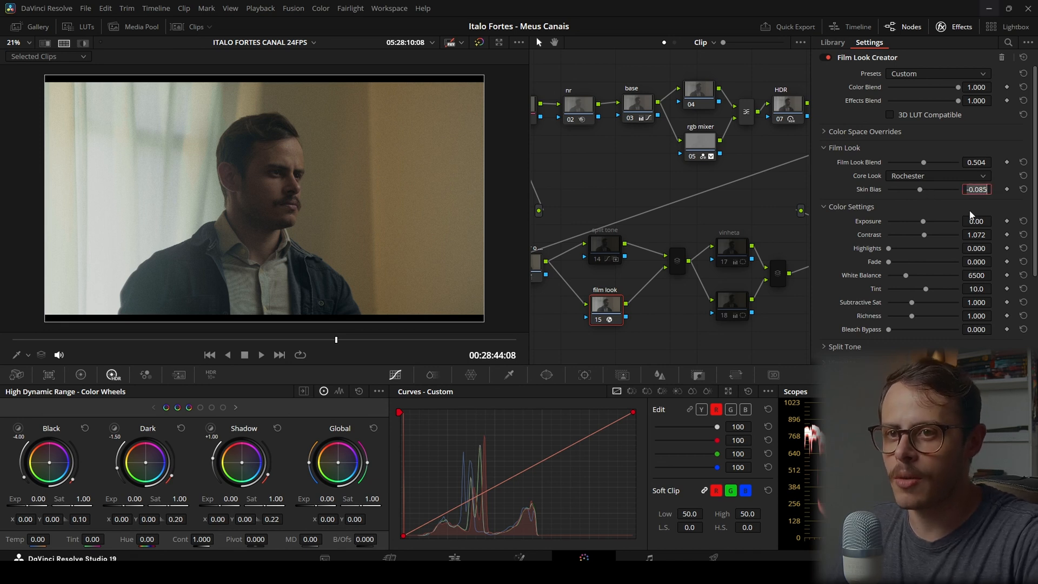
{"action": "left_click", "coordinate": [962, 205]}
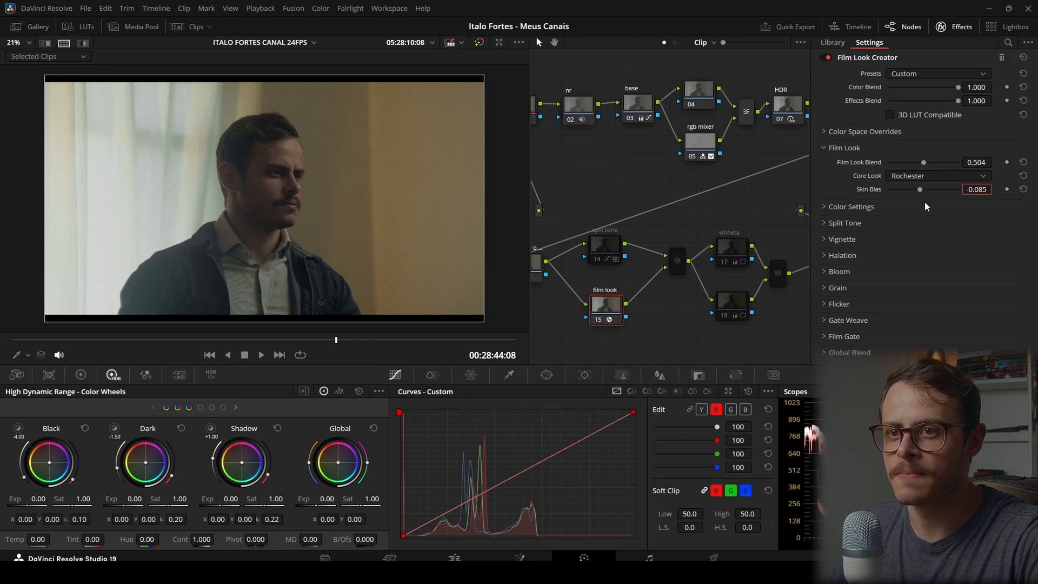
{"action": "left_click_drag", "start_coordinate": [921, 190], "coordinate": [866, 192]}
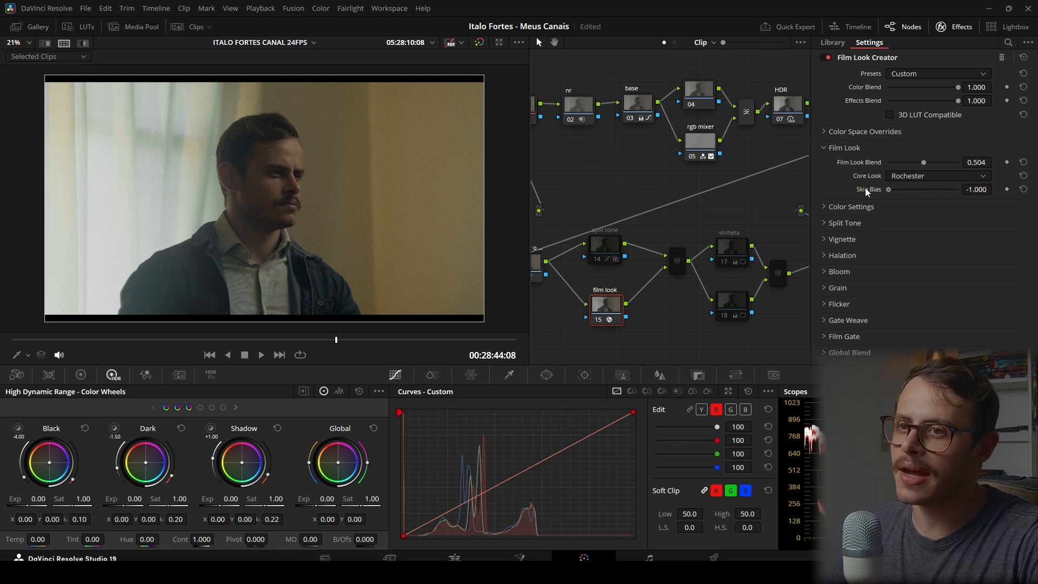
{"action": "left_click_drag", "start_coordinate": [865, 189], "coordinate": [959, 189]}
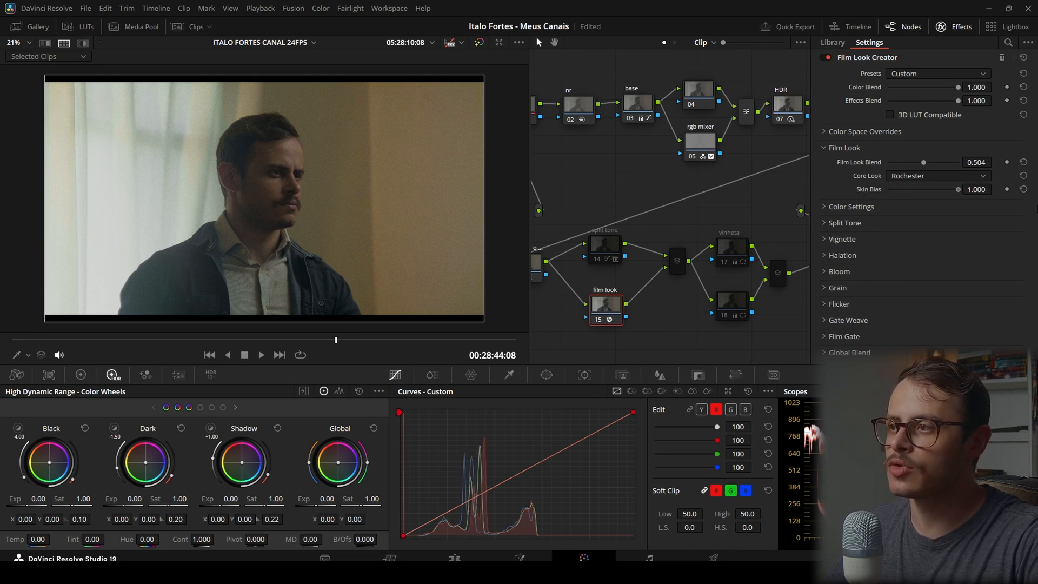
{"action": "left_click", "coordinate": [976, 189]}
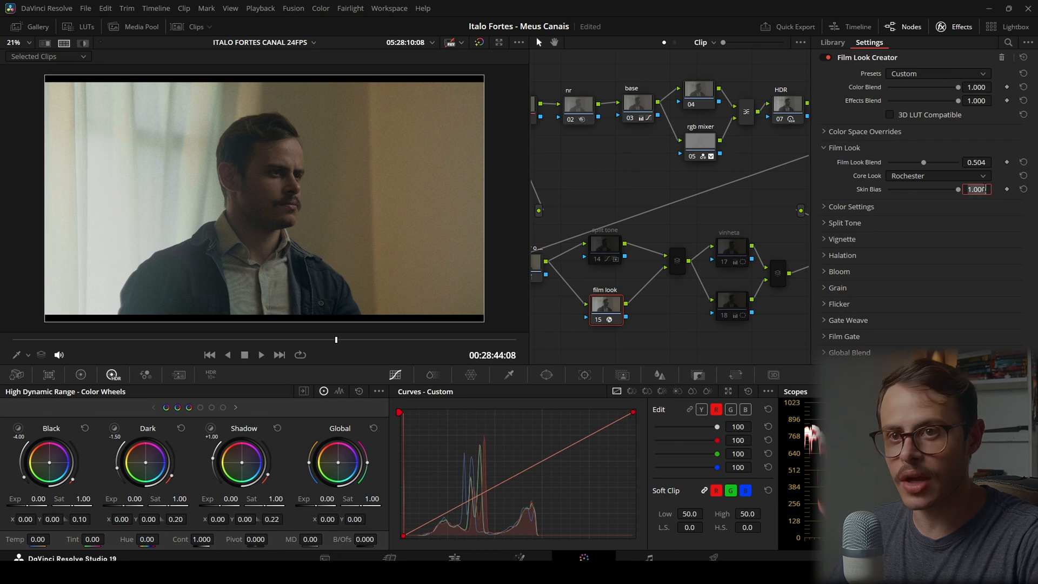
{"action": "type", "text": "-0.085"}
{"action": "key", "text": "Return"}
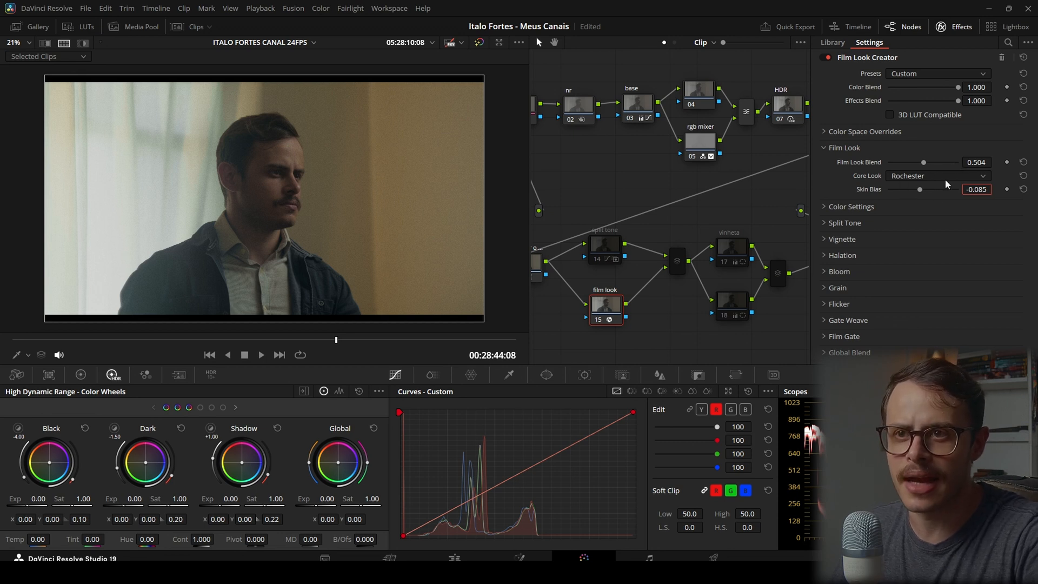
Review the Core Look options, Color Settings and Split Tone section of the film look node
{"action": "left_click", "coordinate": [913, 178]}
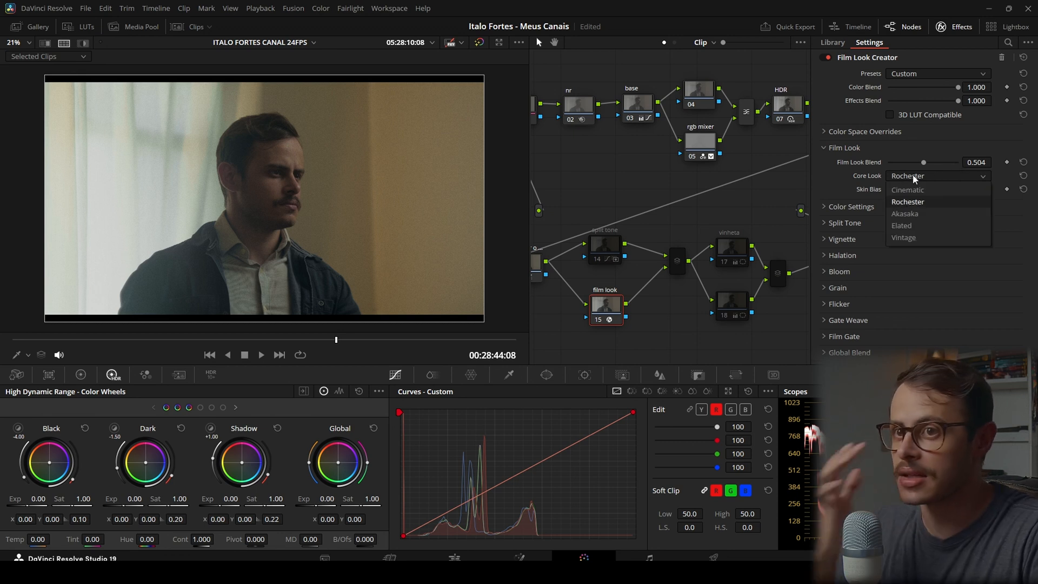
{"action": "left_click", "coordinate": [864, 190]}
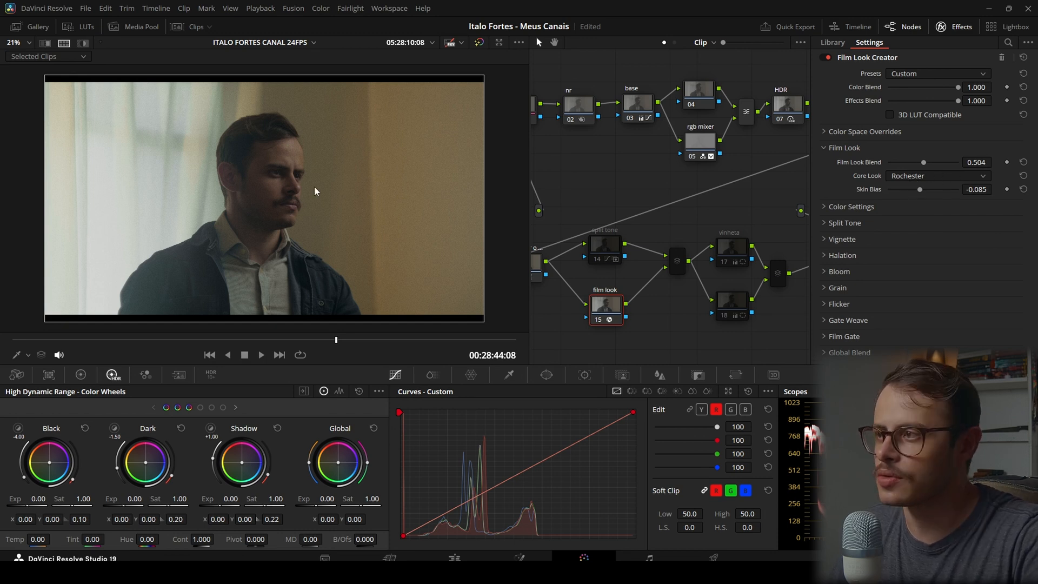
{"action": "left_click", "coordinate": [829, 205]}
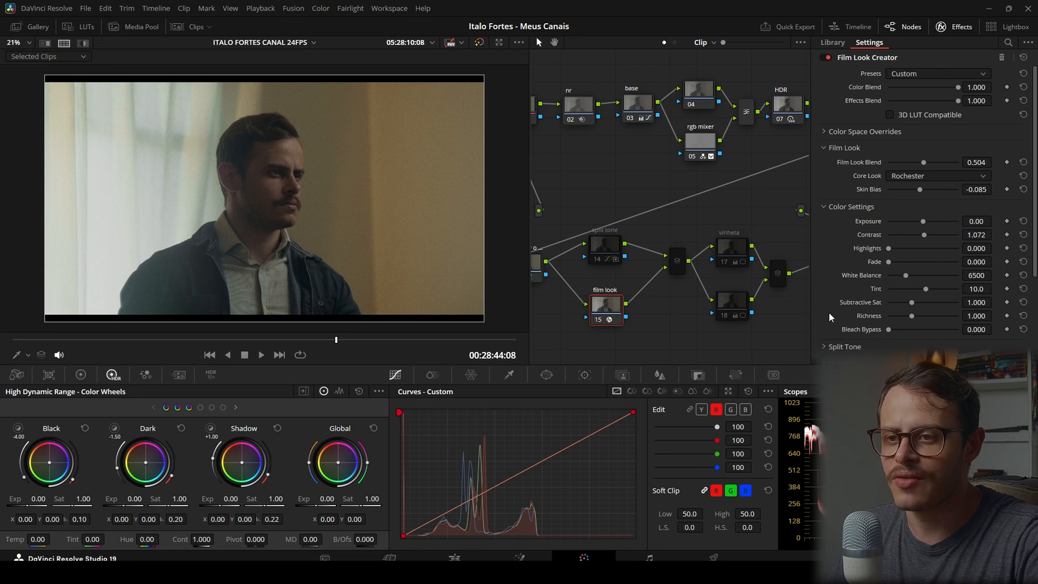
{"action": "scroll", "coordinate": [835, 290], "scroll_direction": "down", "scroll_amount": 3}
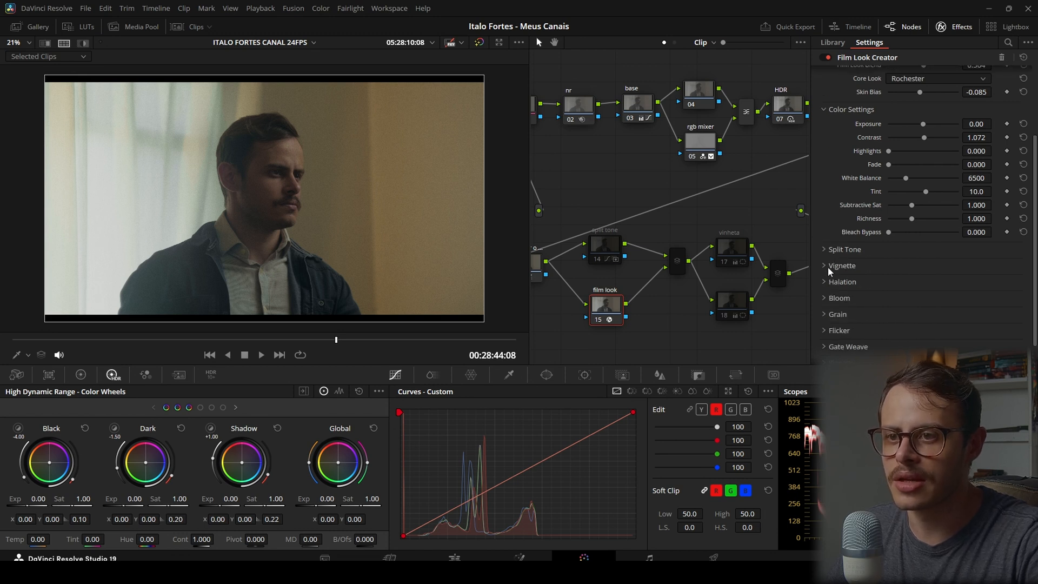
{"action": "left_click", "coordinate": [826, 250]}
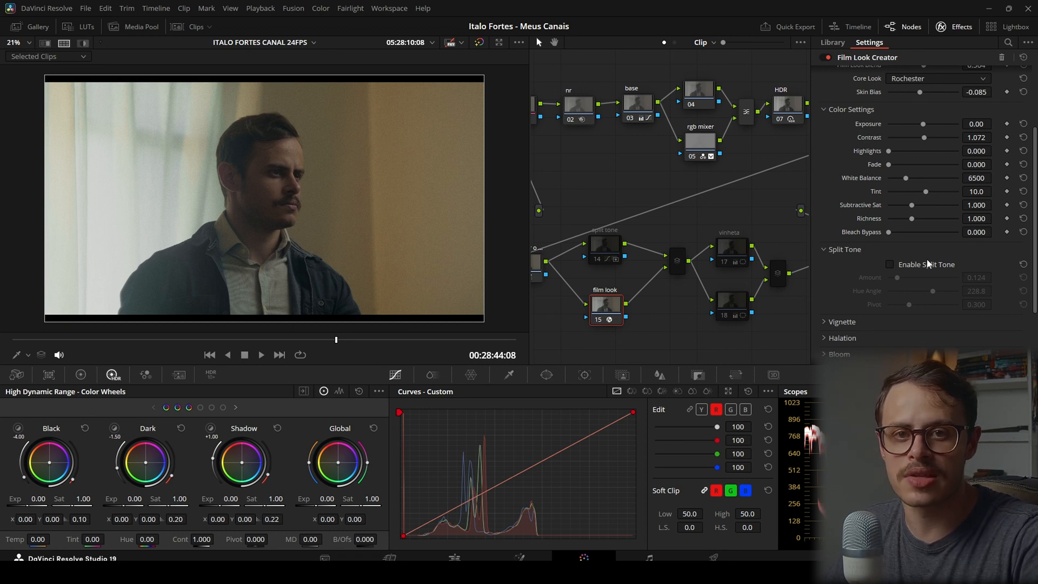
{"action": "left_click", "coordinate": [823, 250]}
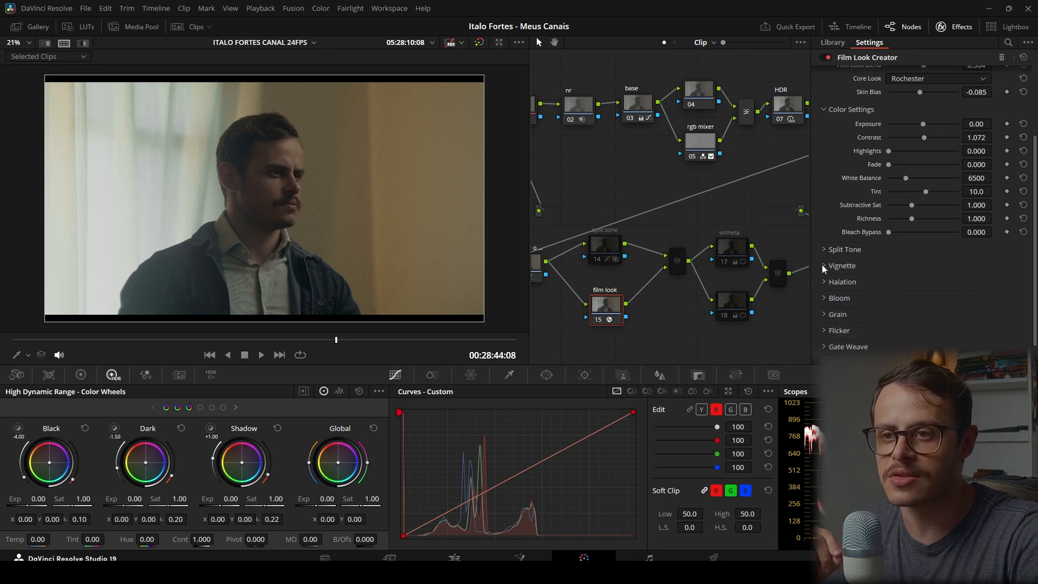
Set the Saturation of the Film Look Creator's grain to 0.000
{"action": "left_click", "coordinate": [825, 314]}
{"action": "scroll", "coordinate": [843, 278], "scroll_direction": "down", "scroll_amount": 3}
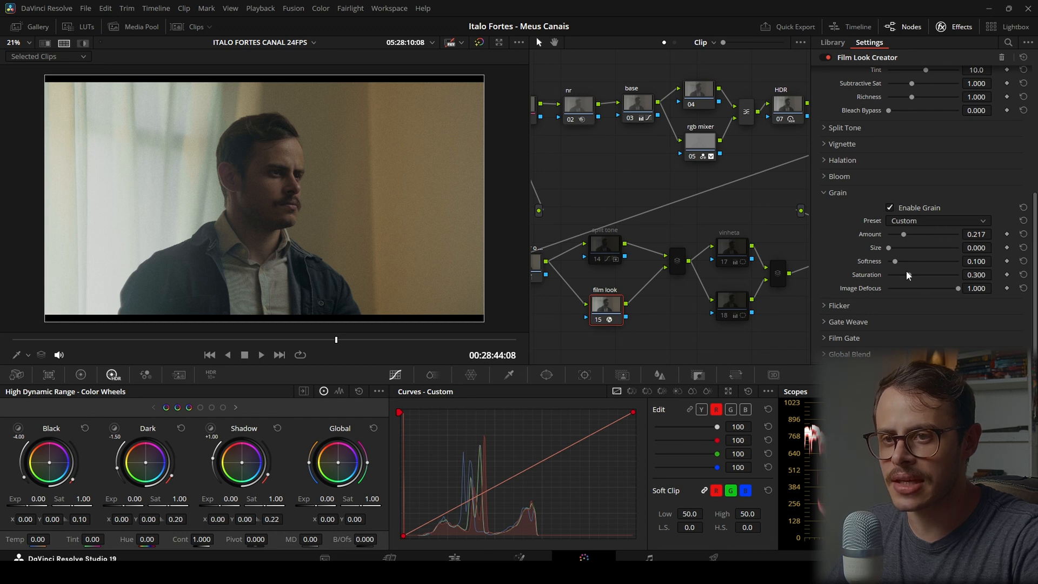
{"action": "left_click_drag", "start_coordinate": [908, 275], "coordinate": [805, 276]}
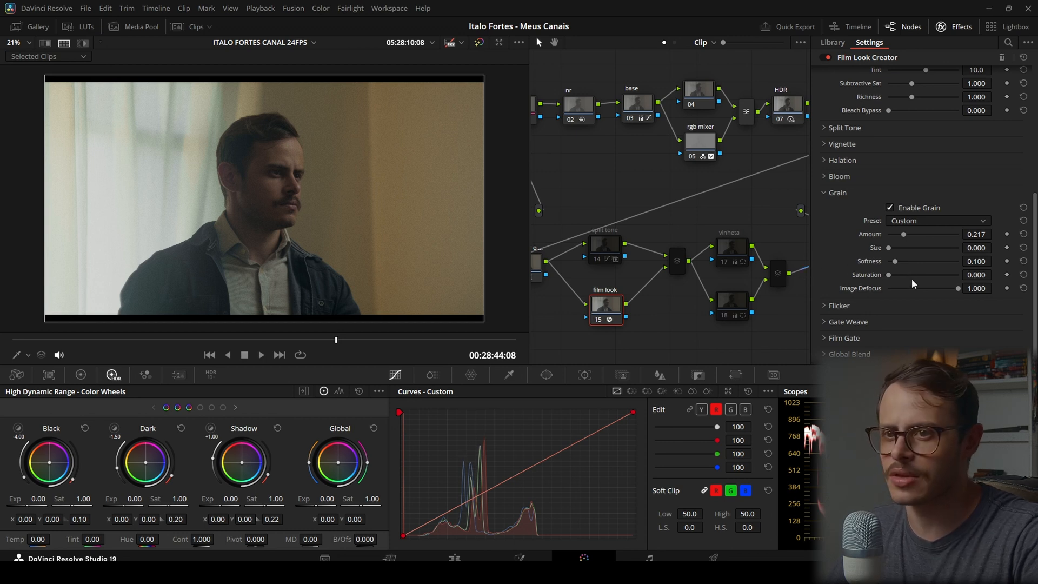
Examine the grain preset options and inspect the graded shot in full screen
{"action": "left_click", "coordinate": [923, 222]}
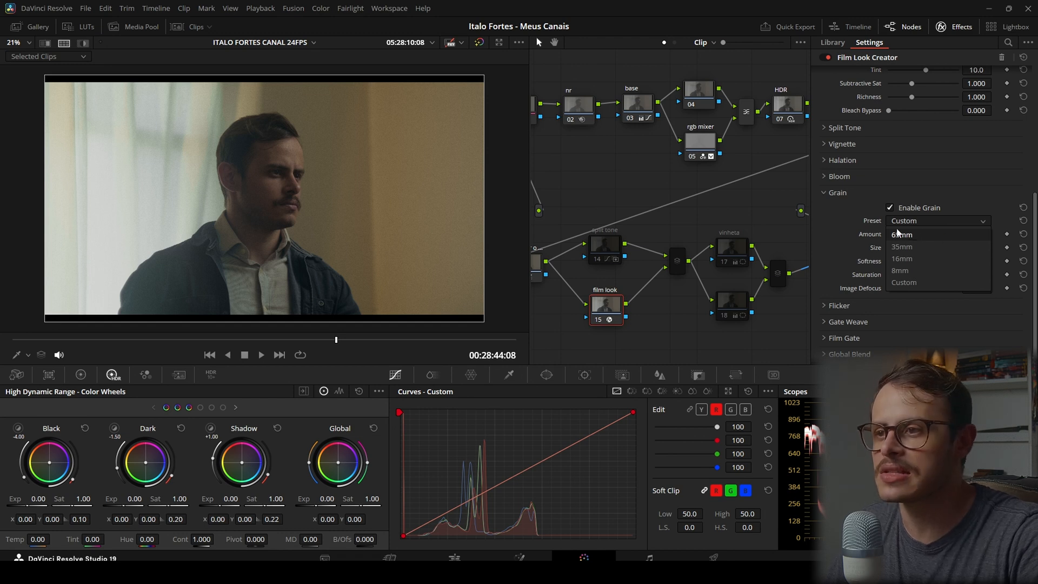
{"action": "left_click", "coordinate": [855, 203]}
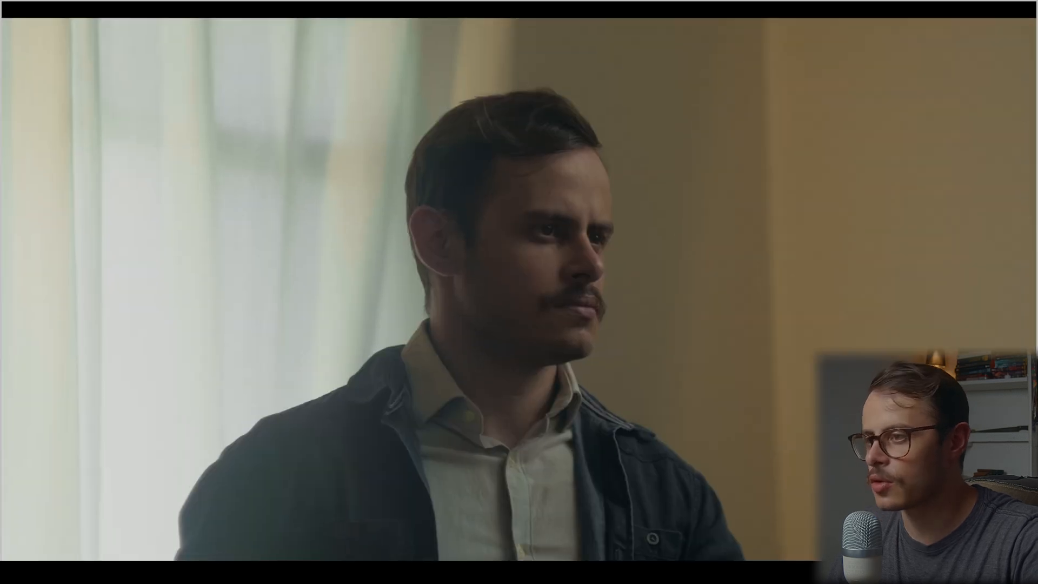
{"action": "mouse_move", "coordinate": [672, 228]}
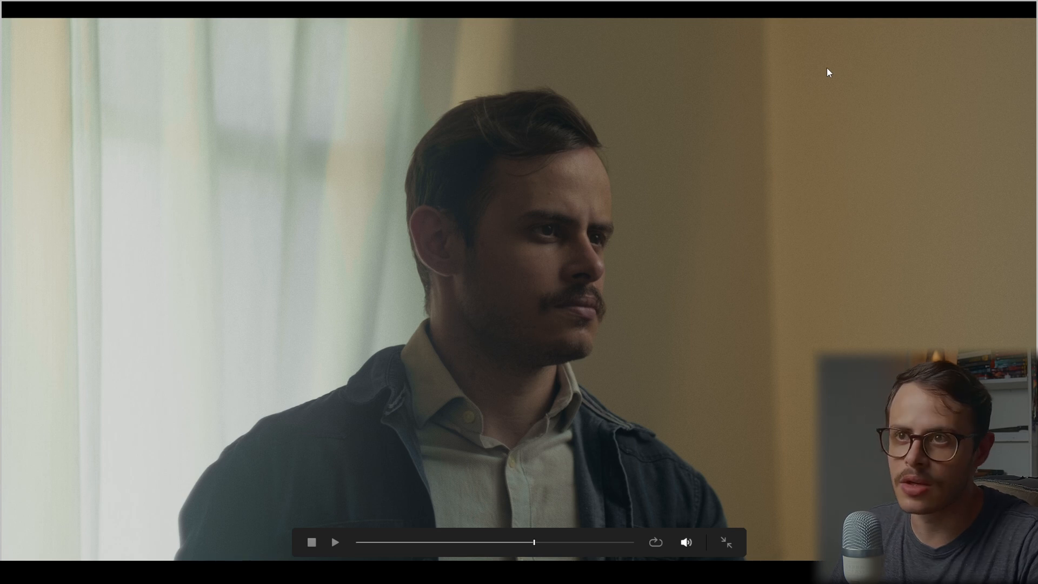
{"action": "key", "text": "Escape"}
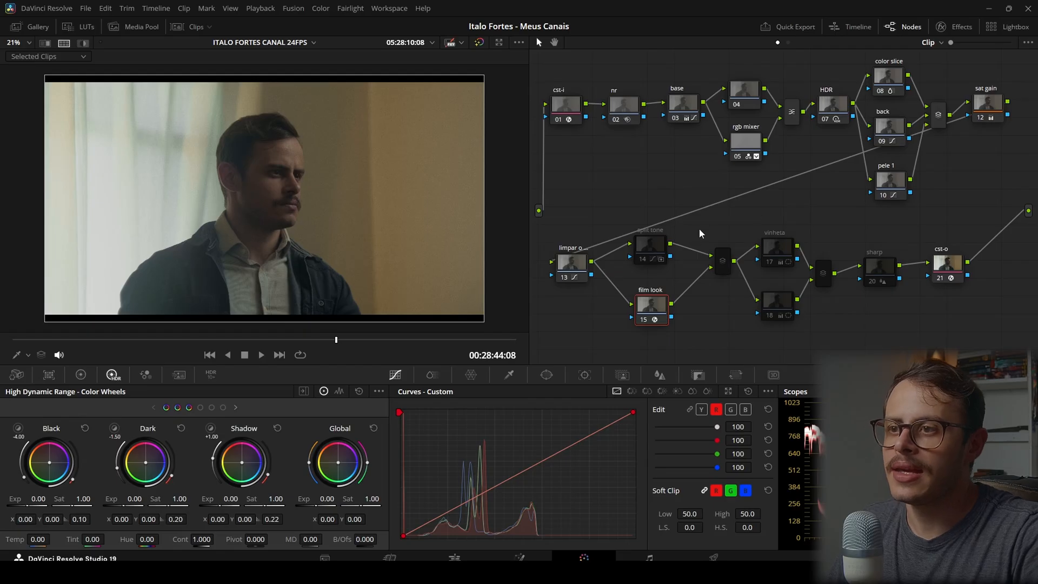
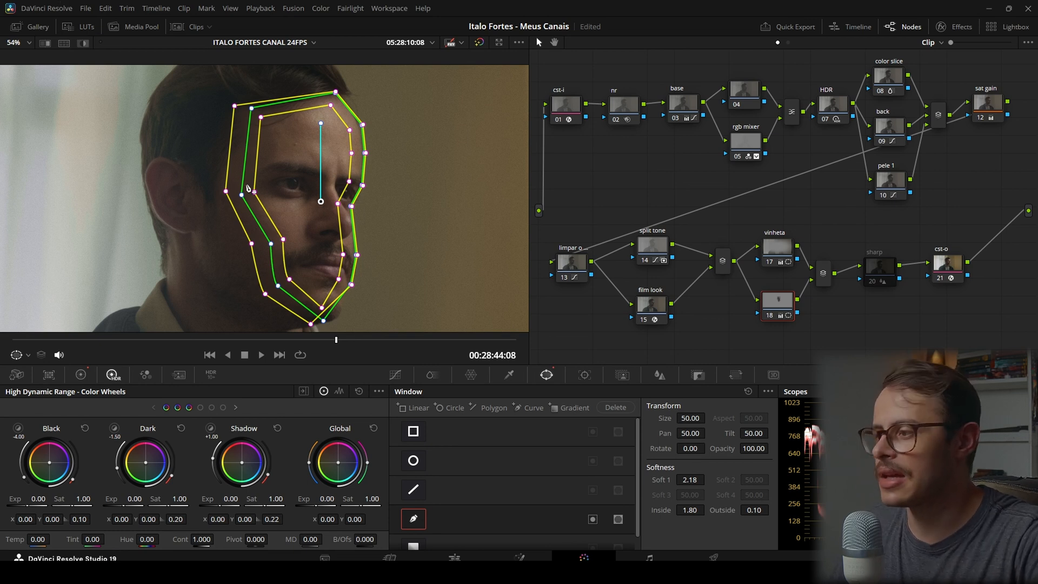
Show the whole graded frame without the face window's outline and check the timeline's clip thumbnails
{"action": "key", "text": "shift+z"}
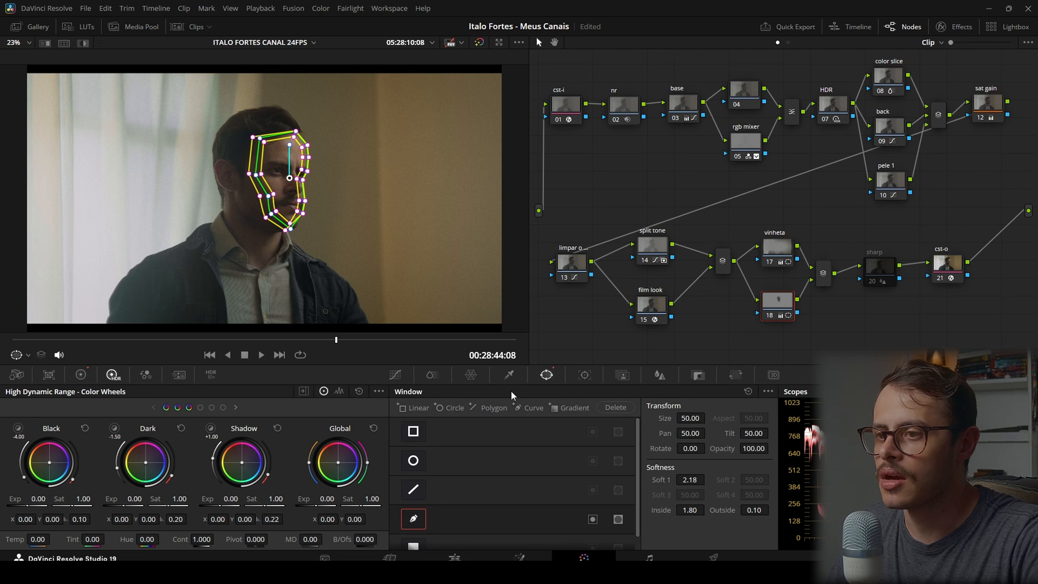
{"action": "left_click", "coordinate": [398, 378]}
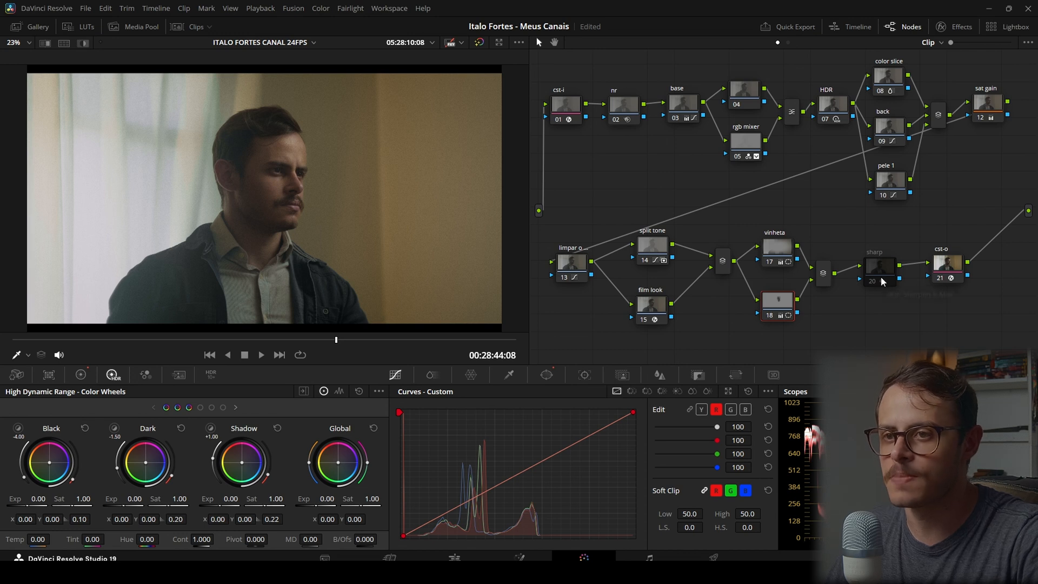
{"action": "left_click", "coordinate": [190, 28]}
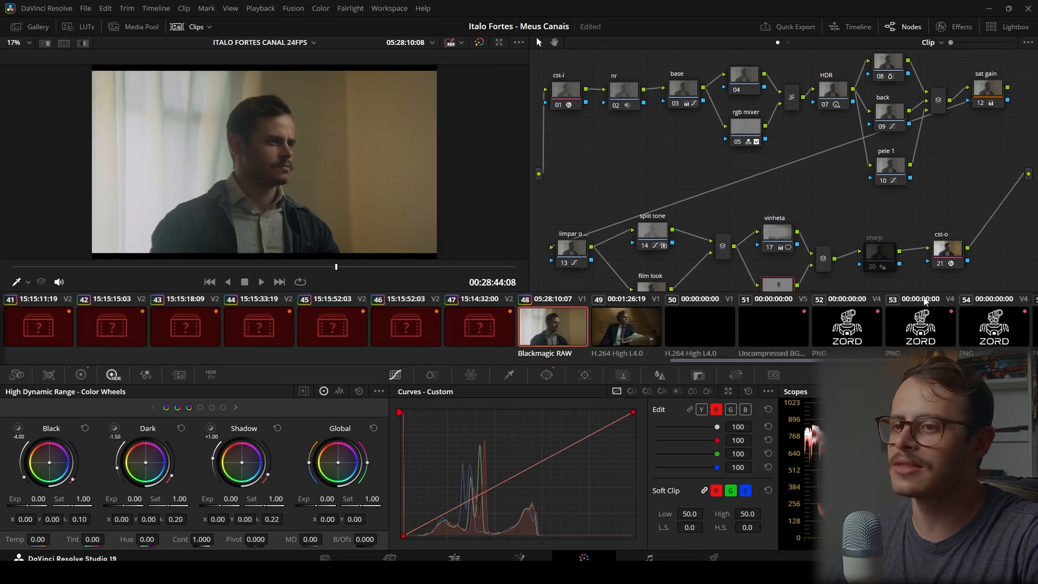
{"action": "left_click", "coordinate": [186, 27]}
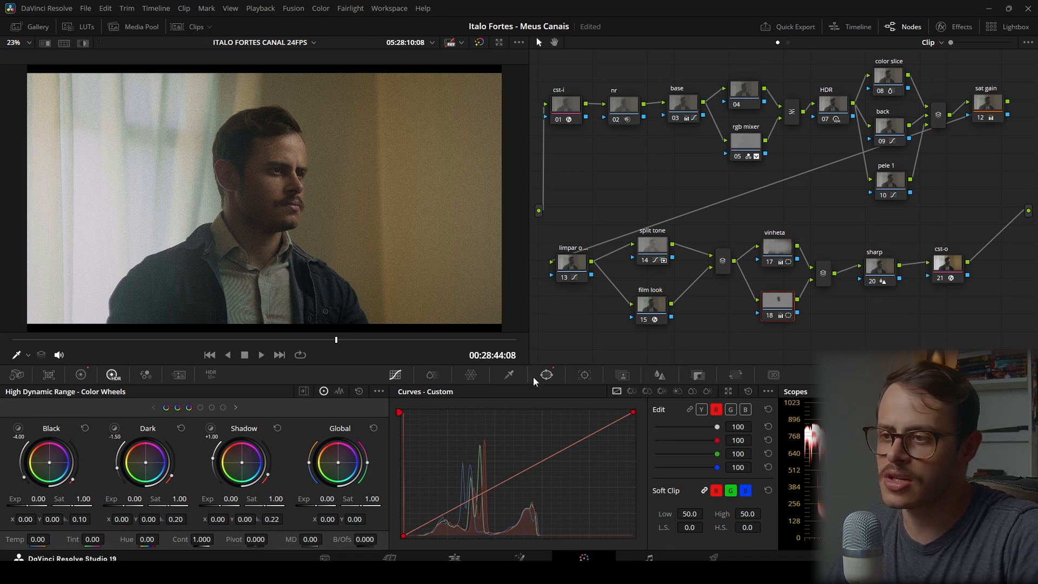
Display the graded shot beside the Mickey 17 trailer clip and review the sharp node's Sharpen settings
{"action": "left_click", "coordinate": [885, 272]}
{"action": "left_click", "coordinate": [661, 377]}
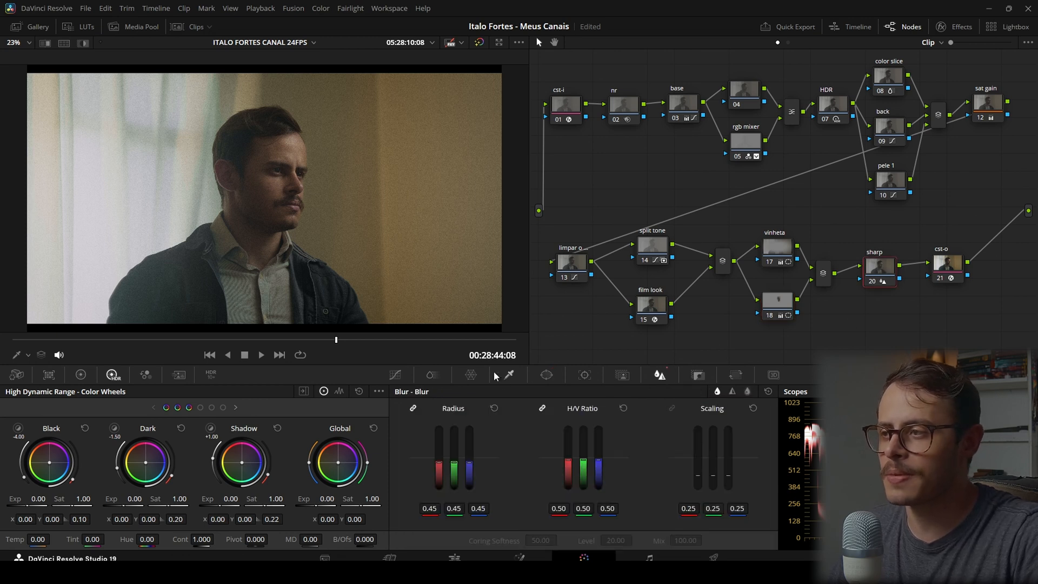
{"action": "left_click", "coordinate": [177, 27]}
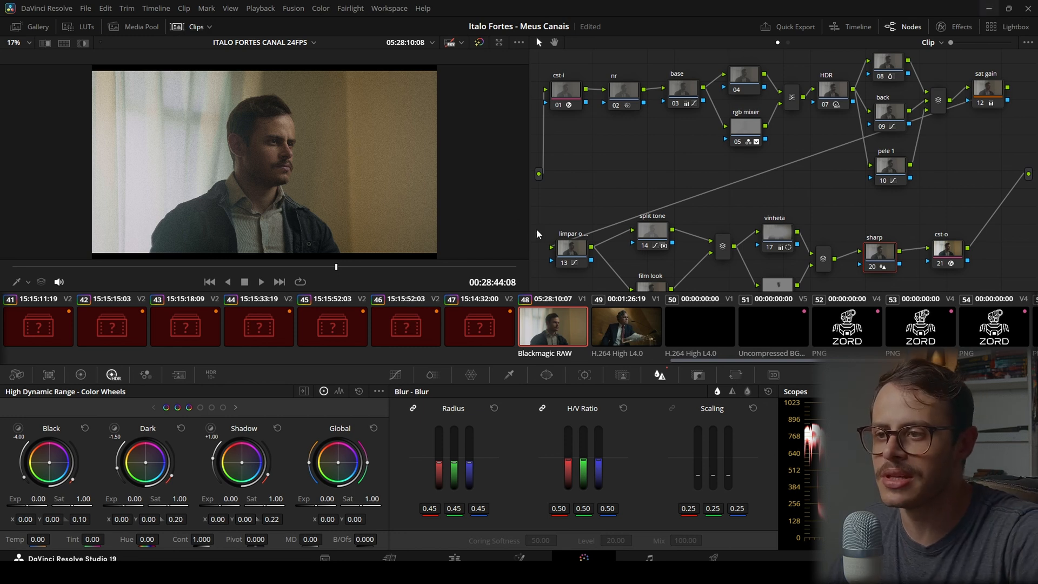
{"action": "left_click", "coordinate": [180, 28]}
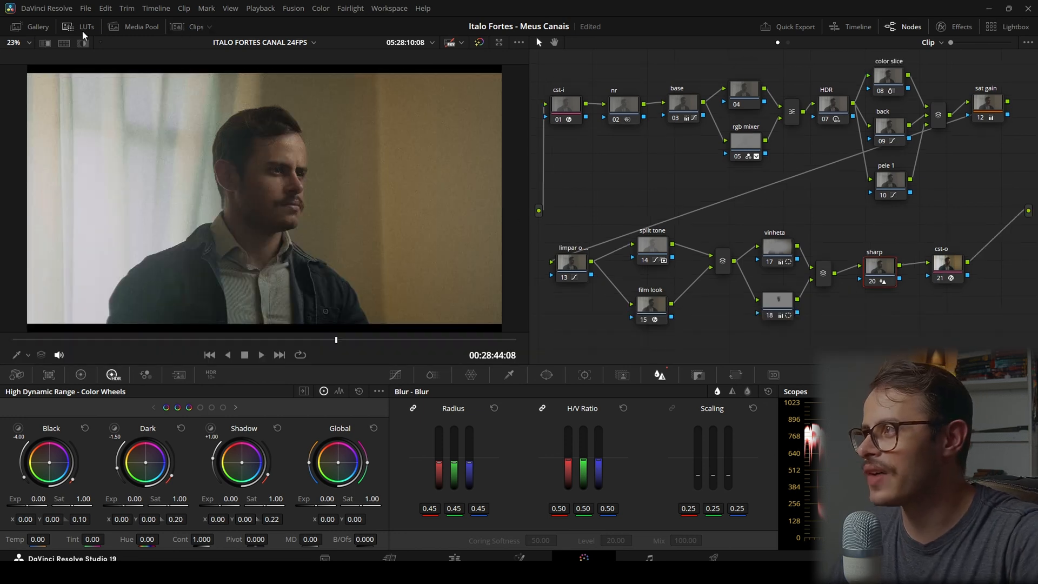
{"action": "left_click", "coordinate": [71, 43]}
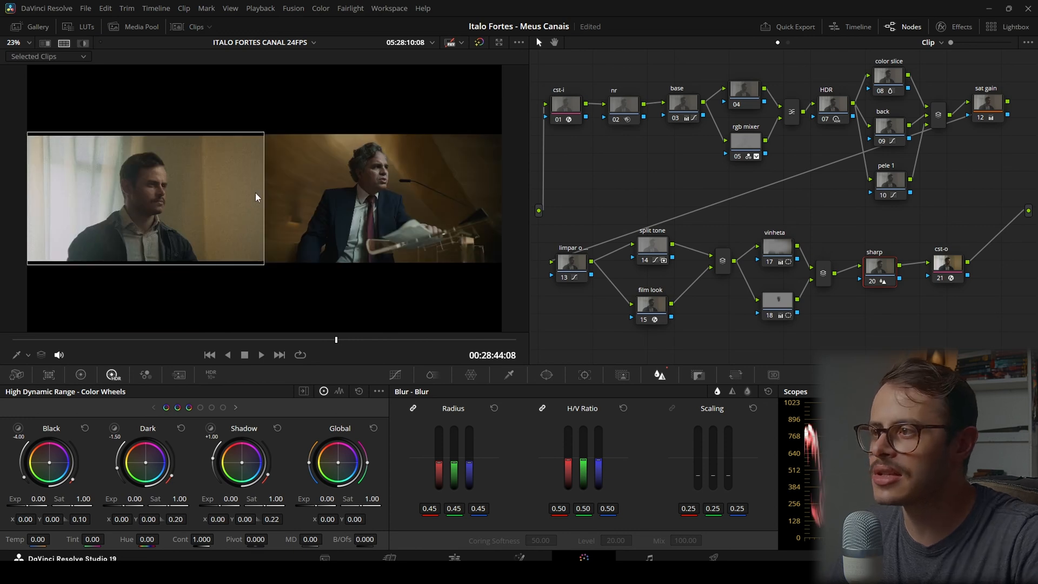
{"action": "scroll", "coordinate": [256, 192], "scroll_direction": "up", "scroll_amount": 3}
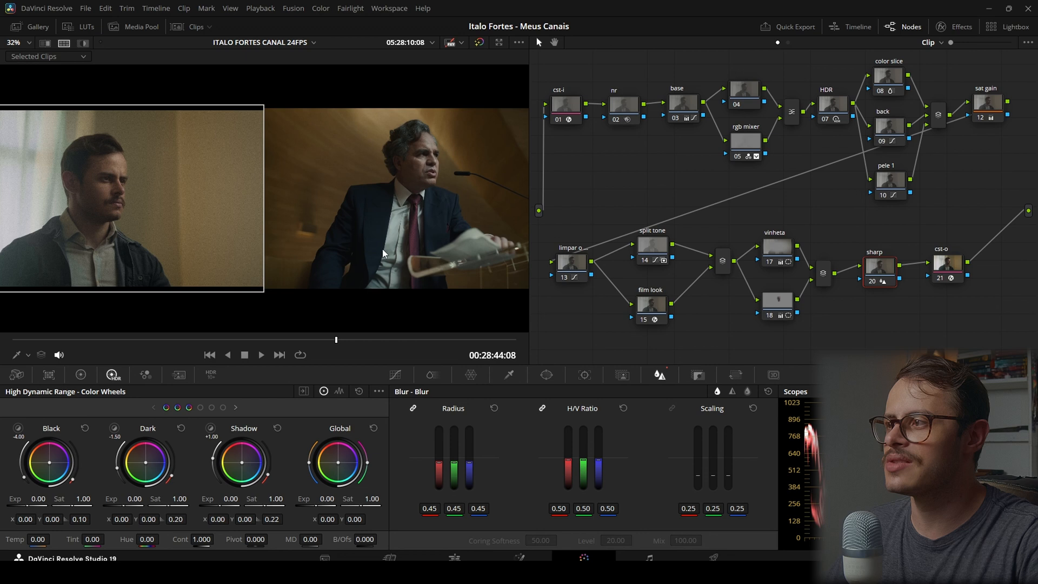
{"action": "left_click", "coordinate": [732, 391]}
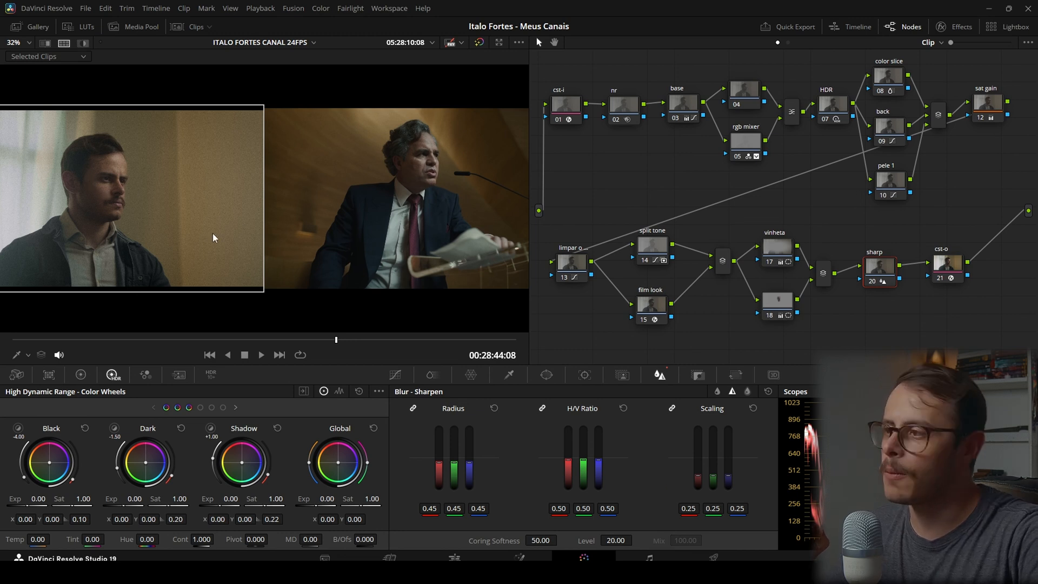
Compare the two shots in full screen, and return to viewing the graded shot on its own
{"action": "scroll", "coordinate": [216, 230], "scroll_direction": "down", "scroll_amount": 1}
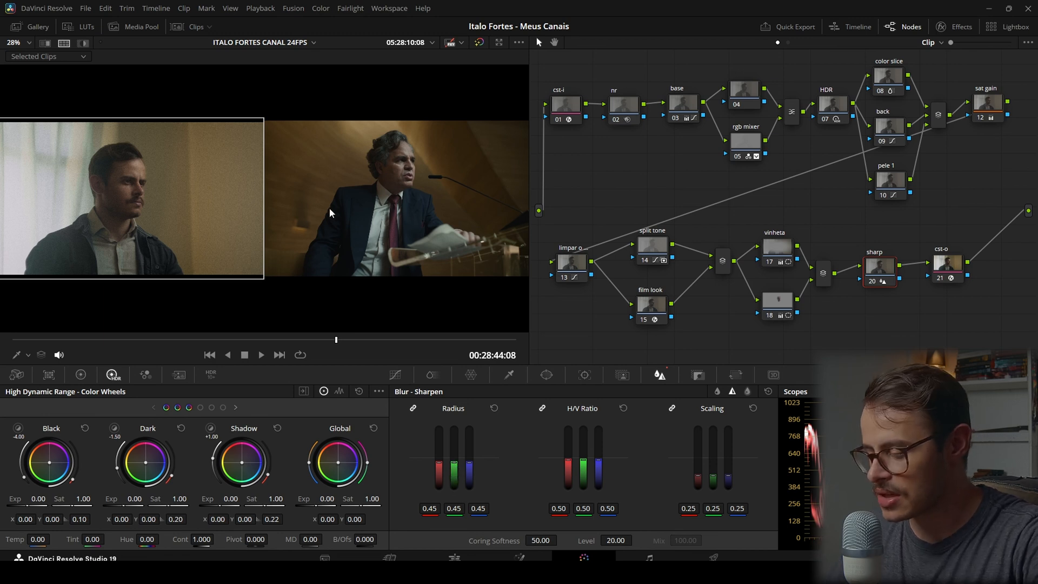
{"action": "key", "text": "ctrl+f"}
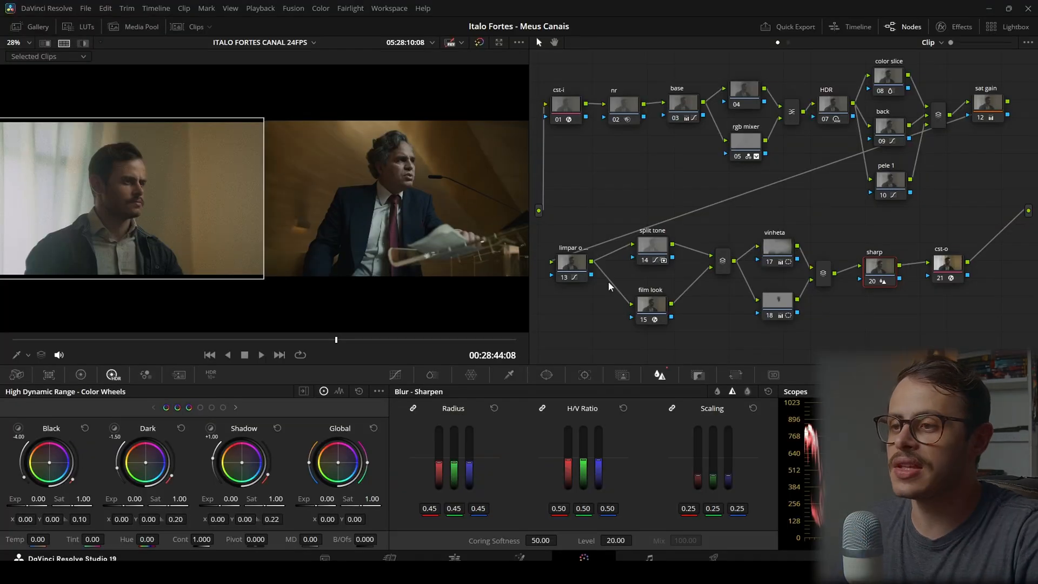
{"action": "key", "text": "ctrl+alt+w"}
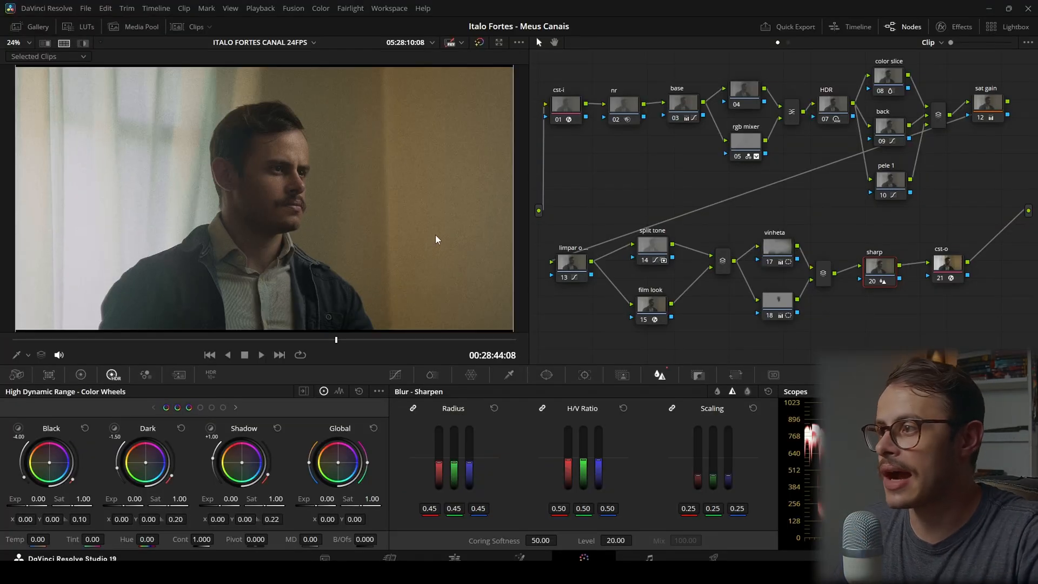
{"action": "scroll", "coordinate": [436, 239], "scroll_direction": "down", "scroll_amount": 1}
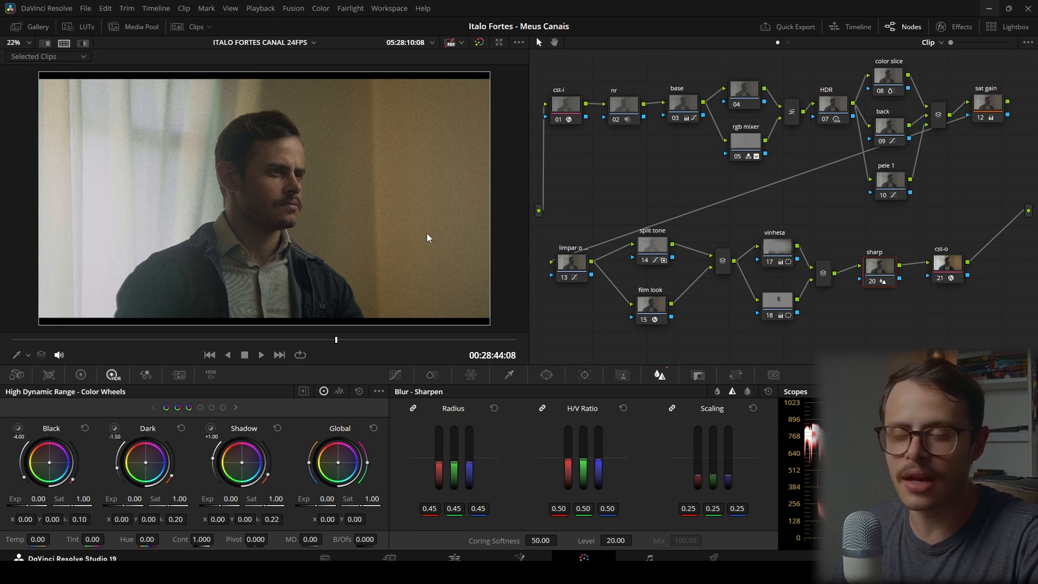
Add clip 49 to the side-by-side view, check the sharp node off and on, and compare both shots in full screen
{"action": "left_click", "coordinate": [176, 27]}
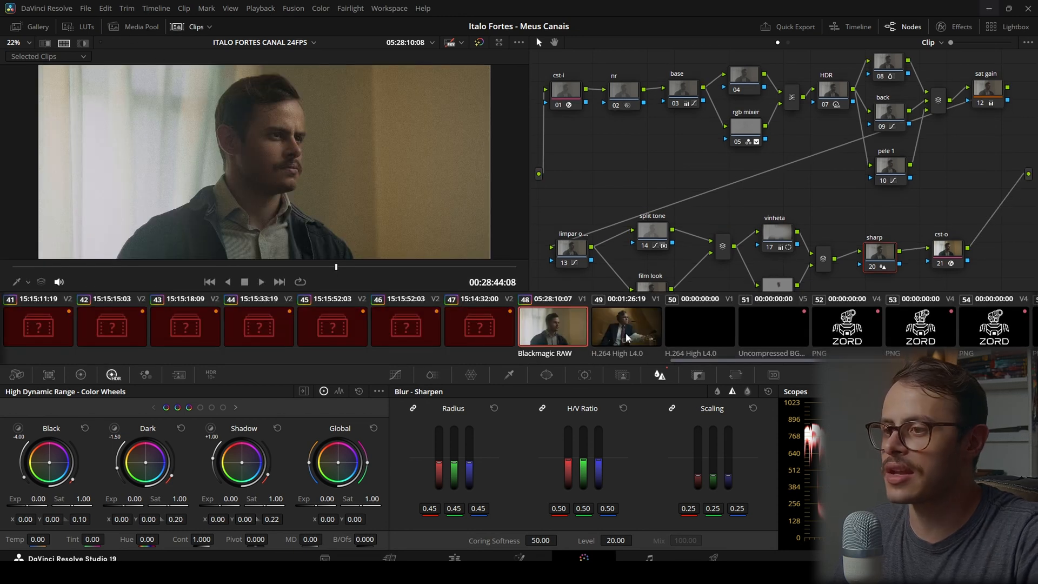
{"action": "left_click", "coordinate": [598, 319], "text": "ctrl"}
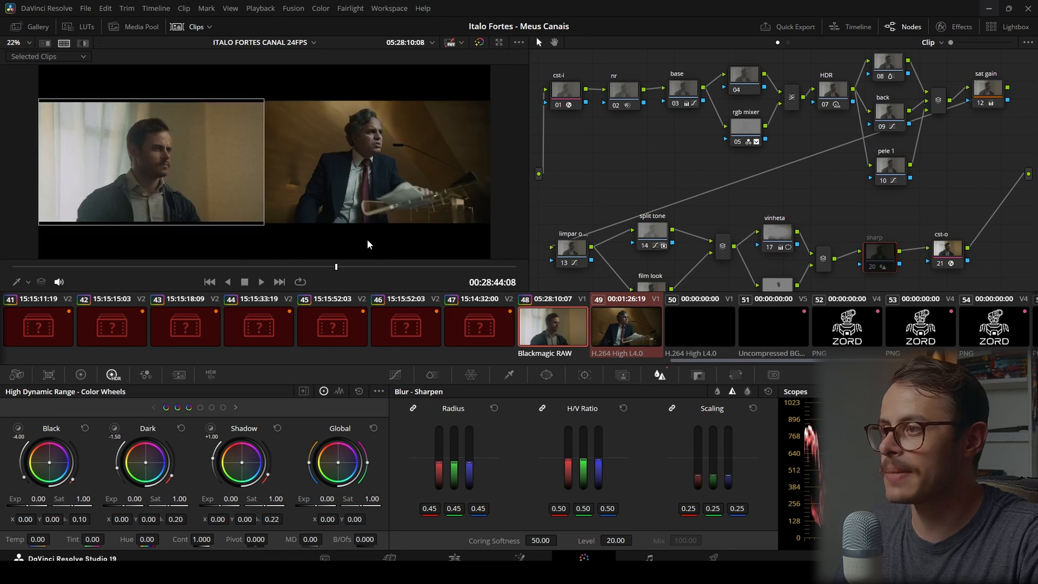
{"action": "key", "text": "ctrl+d"}
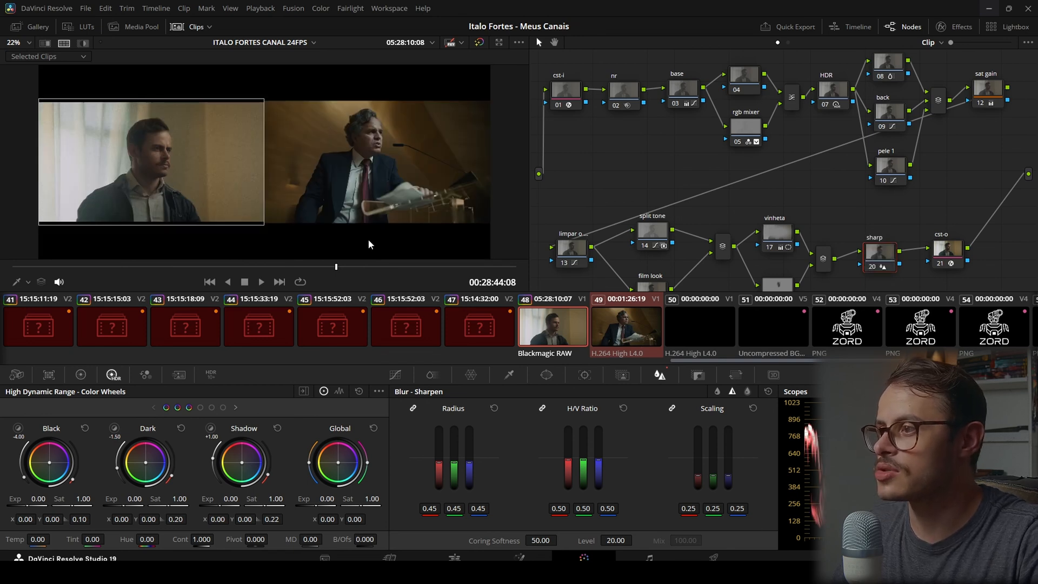
{"action": "key", "text": "ctrl+f"}
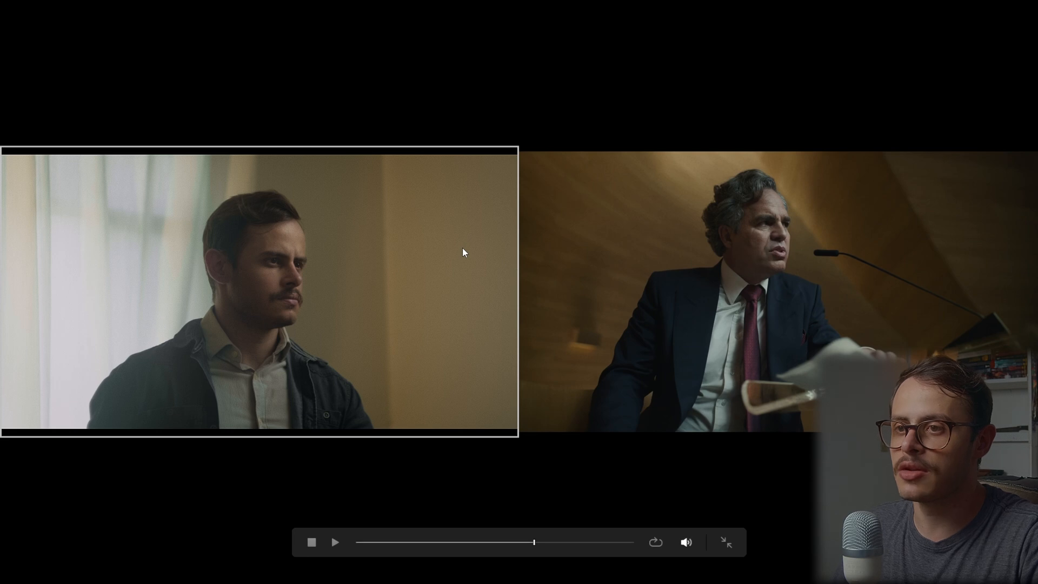